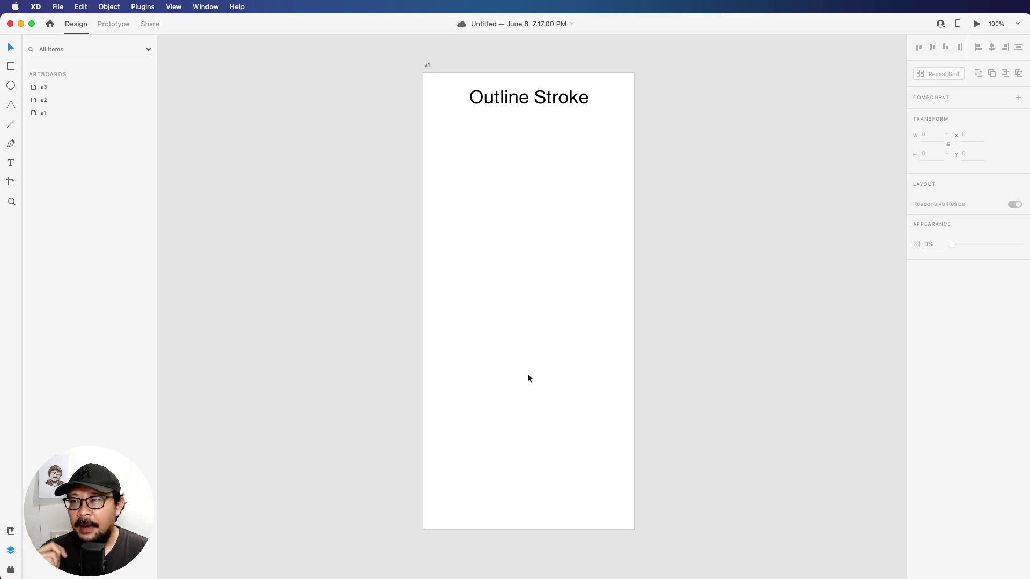
Step: Draw a square of about 137 × 137 on artboard a1 and centre it horizontally below the title
{"action": "left_click", "coordinate": [579, 231]}
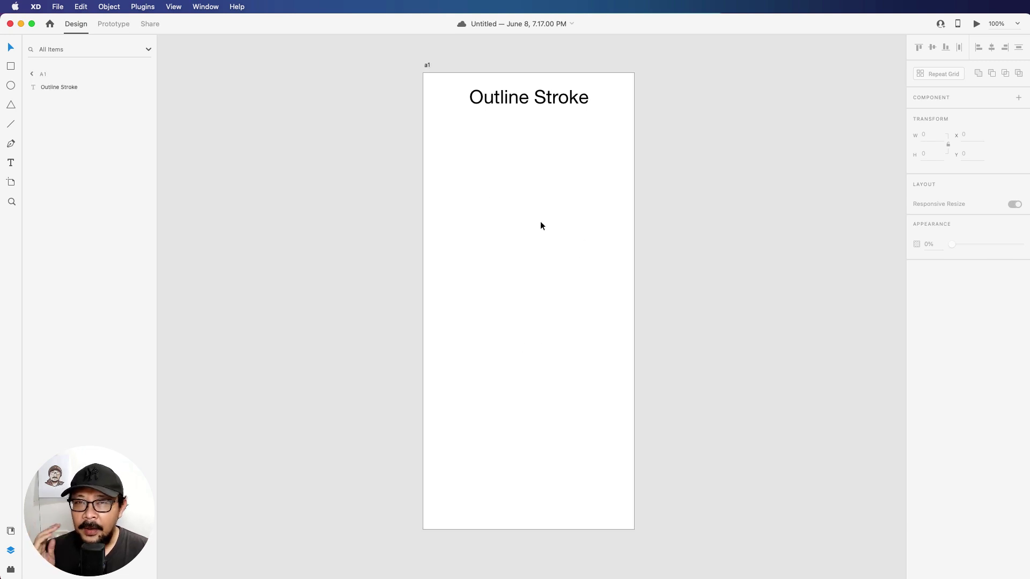
{"action": "left_click", "coordinate": [11, 68]}
{"action": "left_click_drag", "start_coordinate": [513, 188], "coordinate": [586, 262]}
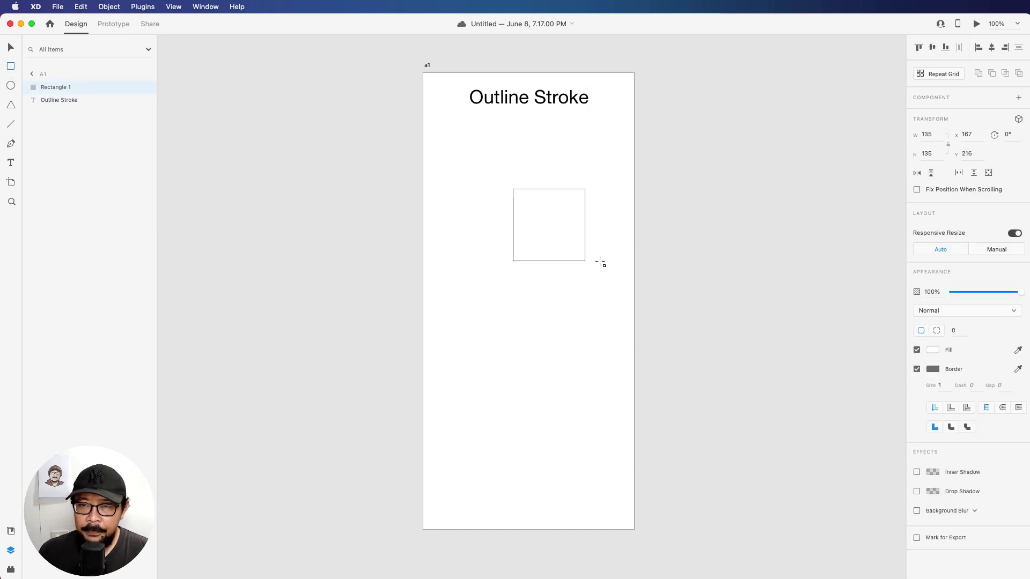
{"action": "left_click_drag", "start_coordinate": [558, 231], "coordinate": [536, 230]}
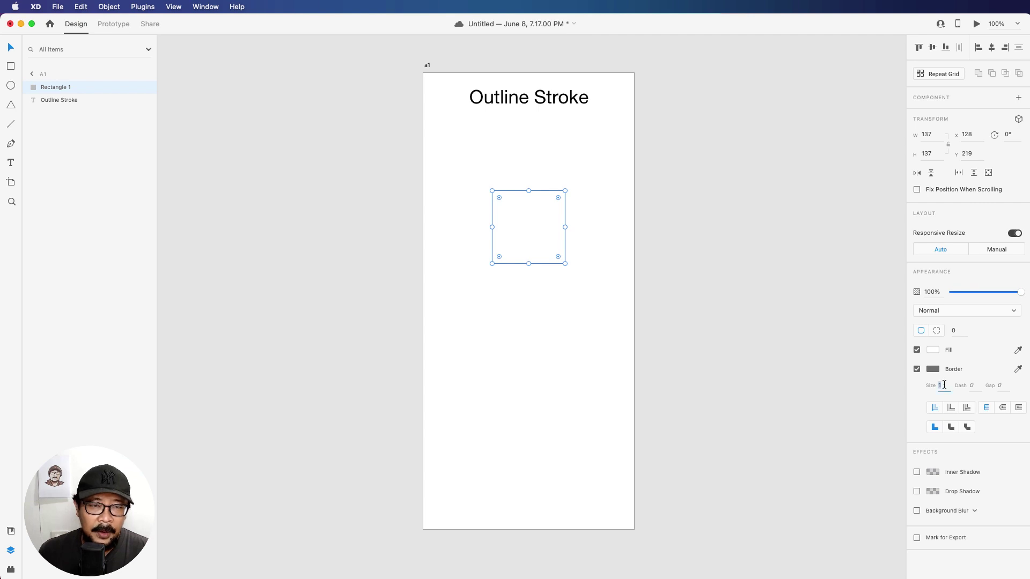
Step: Set the square's border size to 5
{"action": "type", "text": "5"}
{"action": "key", "text": "Return"}
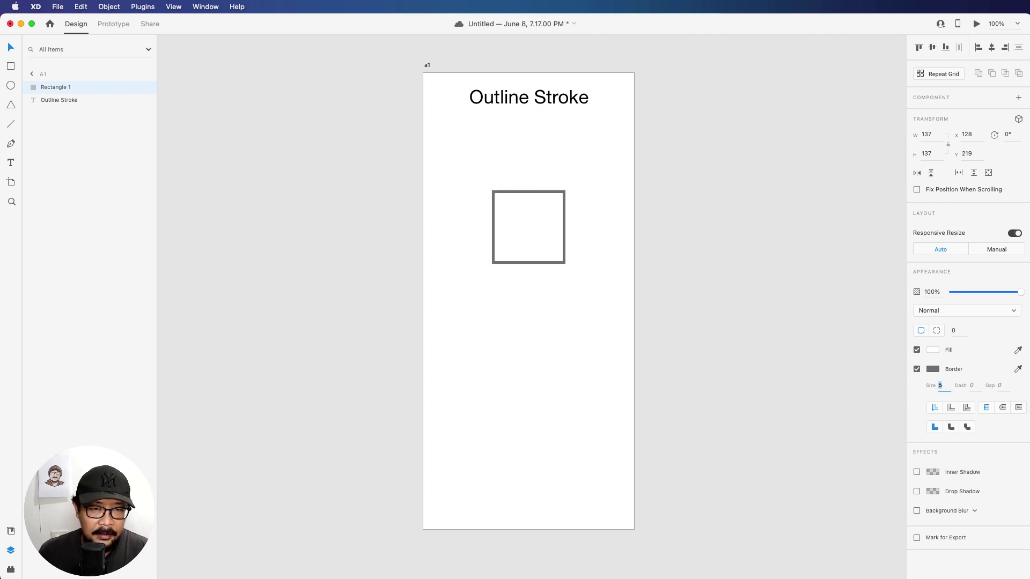
{"action": "left_click", "coordinate": [541, 301]}
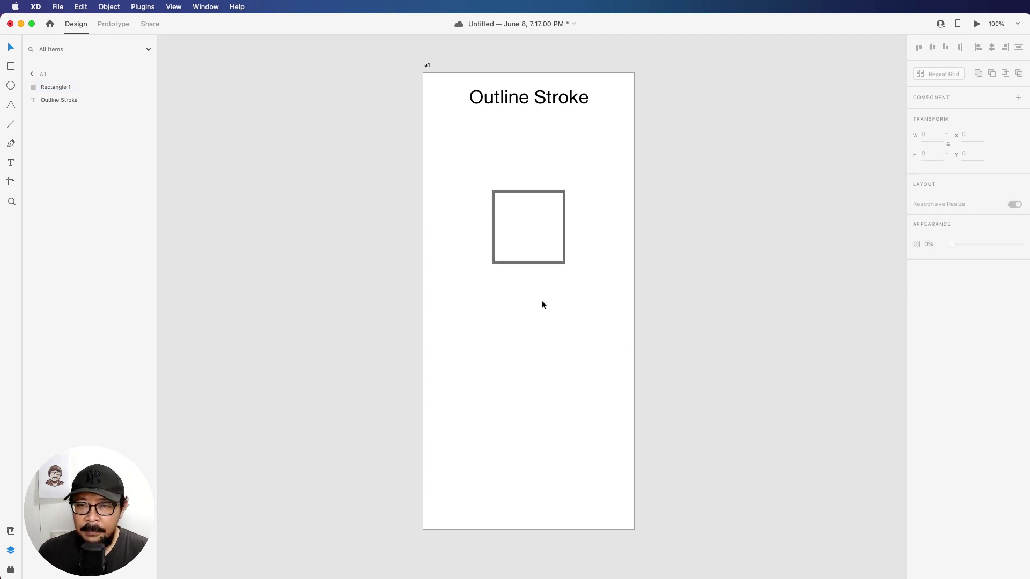
Step: Apply Outline Stroke to the square to turn its border into a separate shape
{"action": "left_click", "coordinate": [540, 239]}
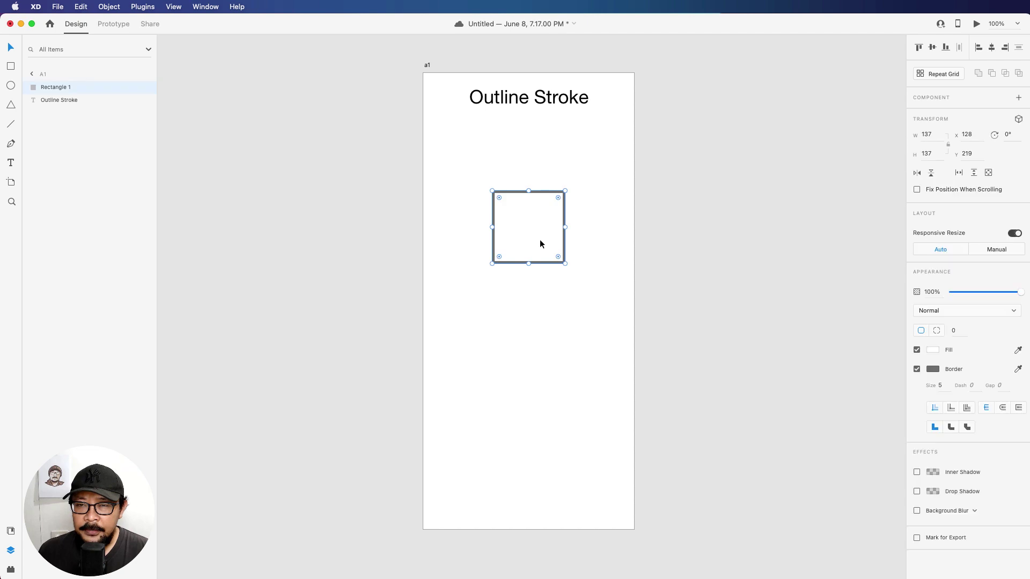
{"action": "left_click", "coordinate": [110, 7]}
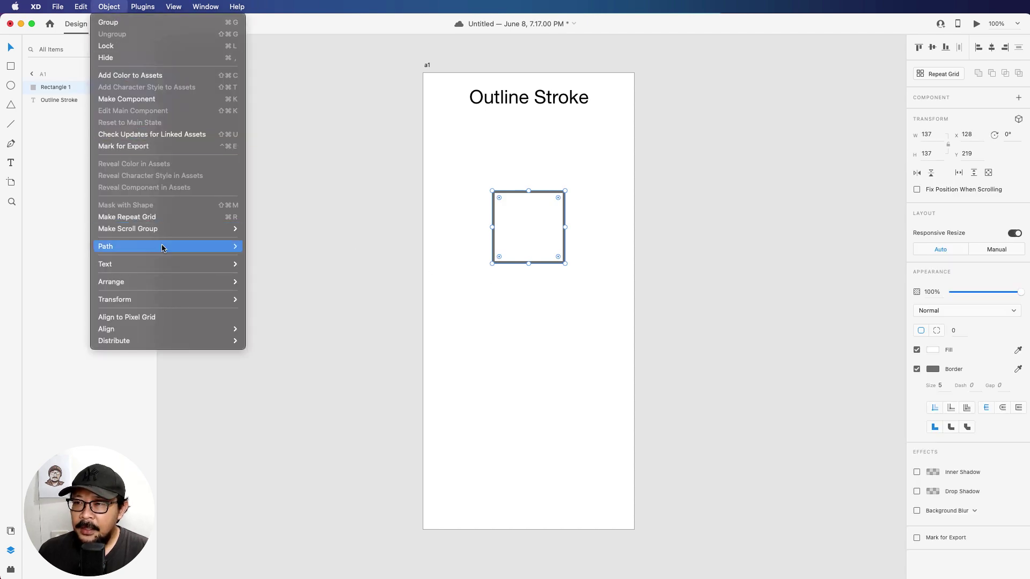
{"action": "mouse_move", "coordinate": [163, 248]}
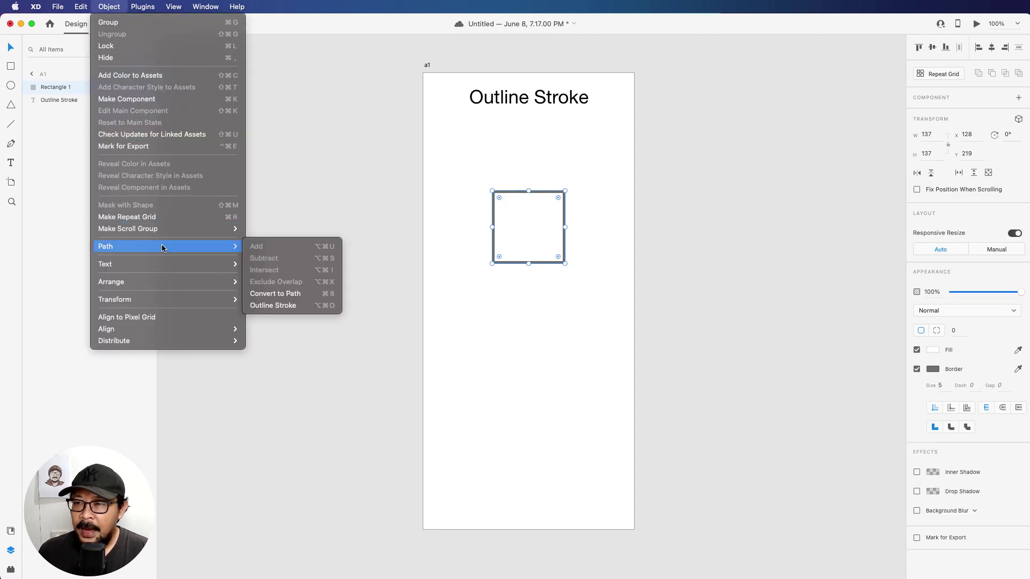
{"action": "left_click", "coordinate": [294, 310]}
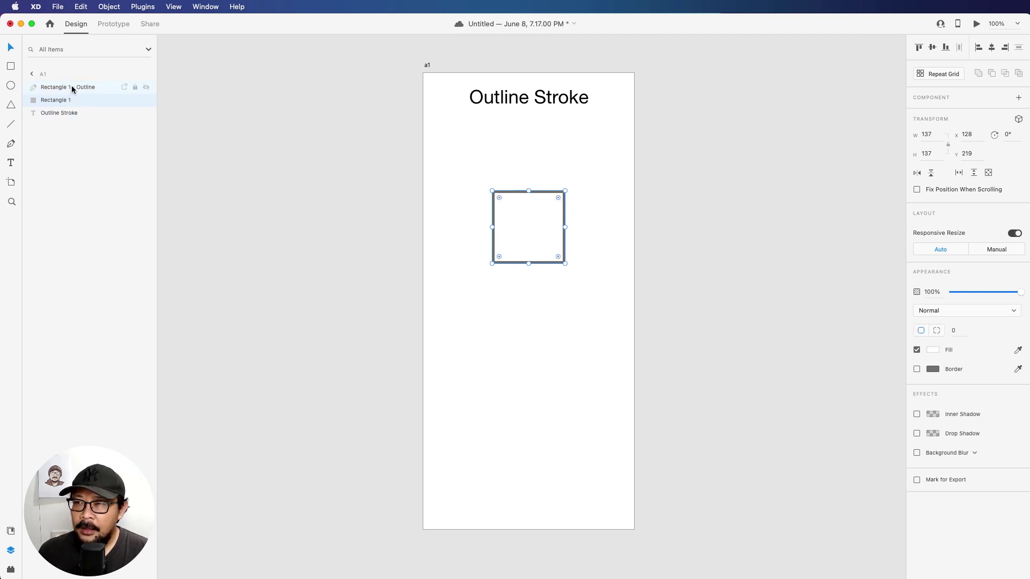
Step: Compare the outline shape's fill and border settings with those of Rectangle 1, and hide Rectangle 1
{"action": "left_click", "coordinate": [72, 88]}
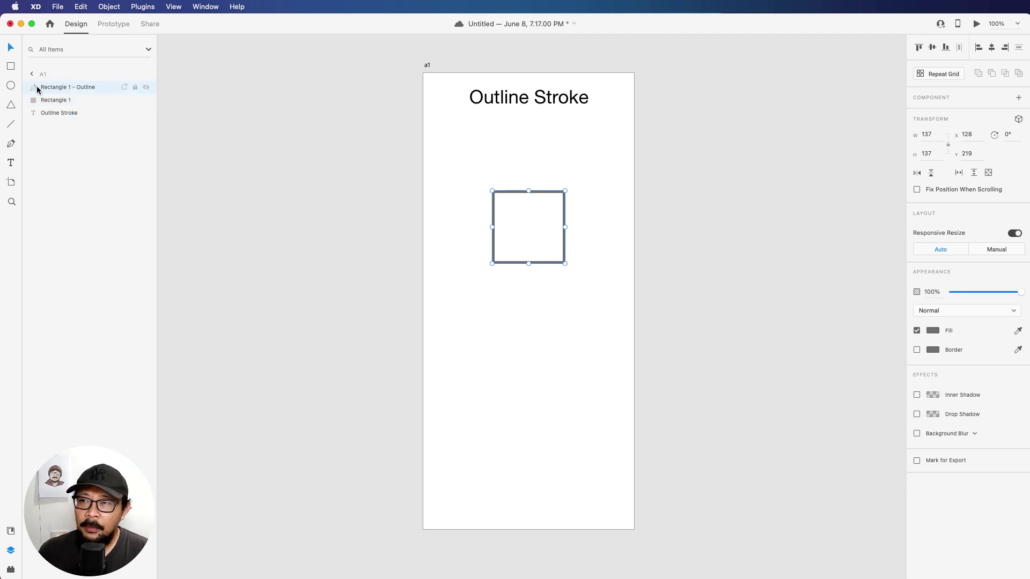
{"action": "left_click", "coordinate": [62, 103]}
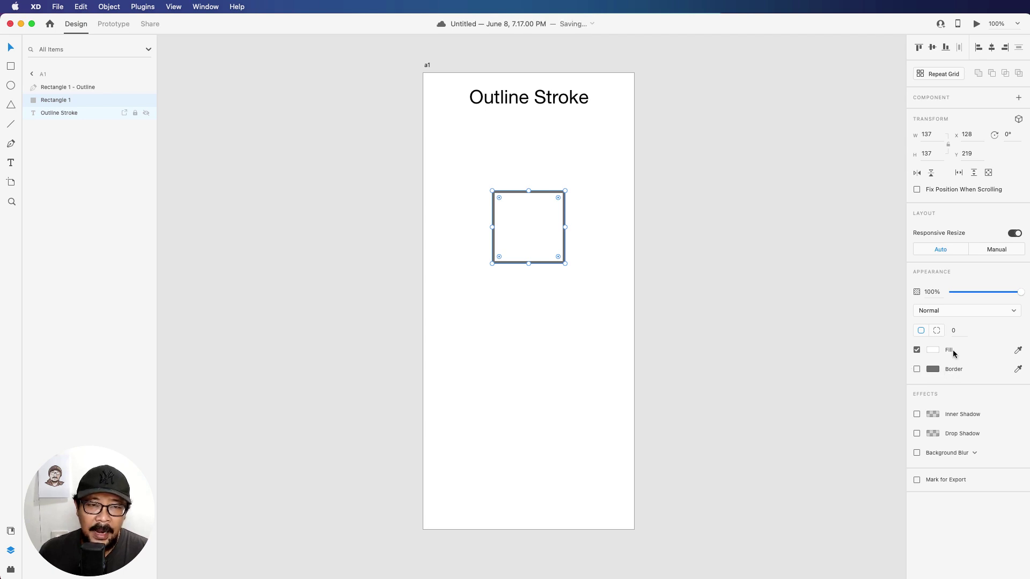
{"action": "left_click", "coordinate": [73, 87]}
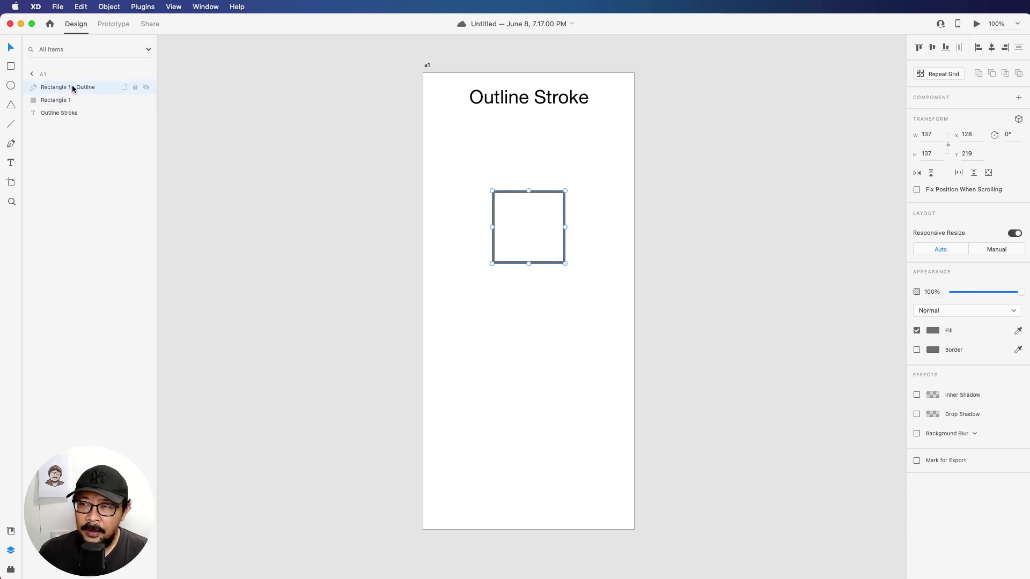
{"action": "left_click", "coordinate": [145, 100]}
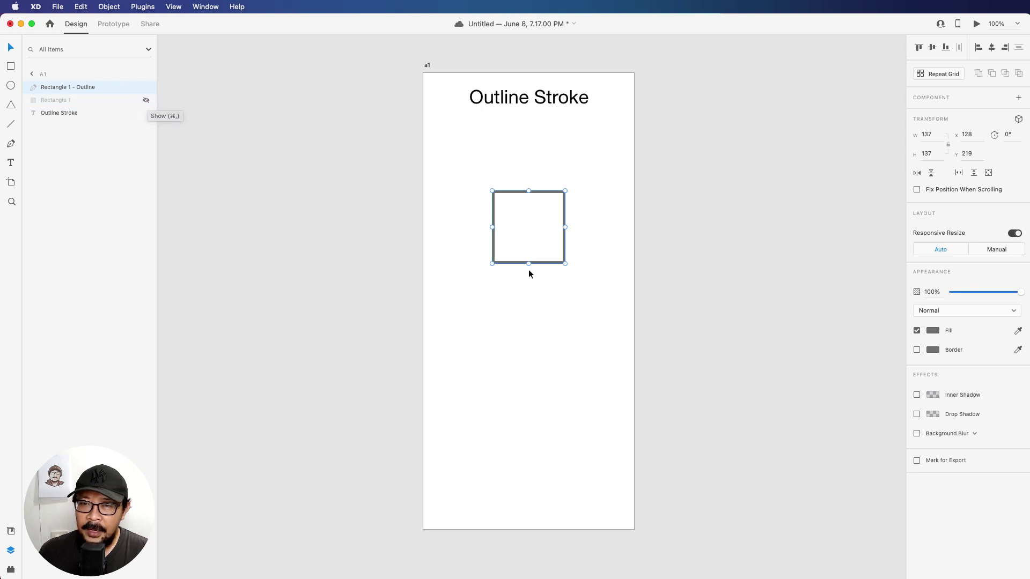
Step: Change the fill of the outlined square frame to a light red
{"action": "left_click", "coordinate": [562, 161]}
{"action": "left_click", "coordinate": [540, 191]}
{"action": "left_click", "coordinate": [537, 224]}
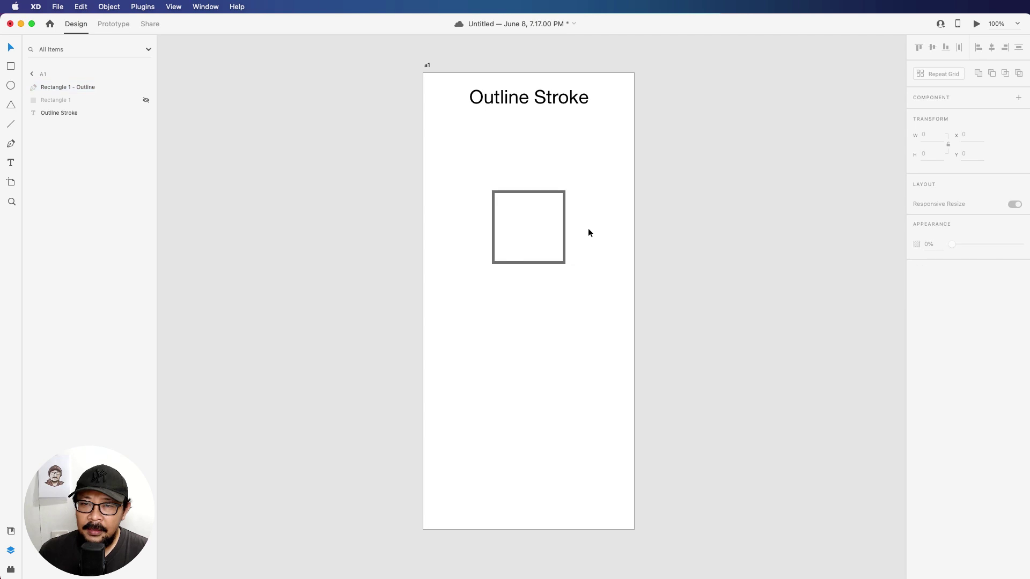
{"action": "left_click", "coordinate": [564, 227]}
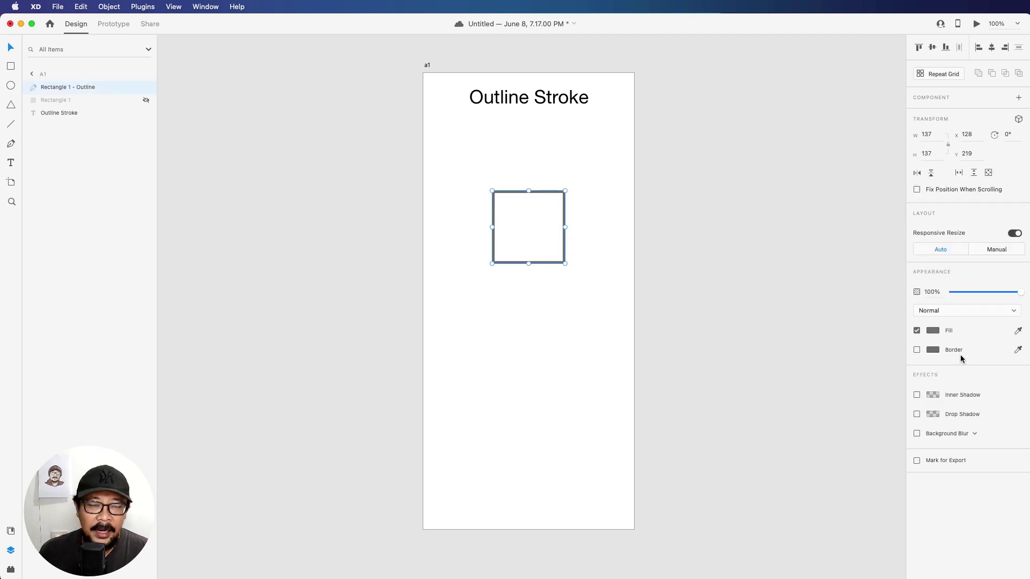
{"action": "left_click", "coordinate": [933, 331]}
{"action": "left_click", "coordinate": [879, 280]}
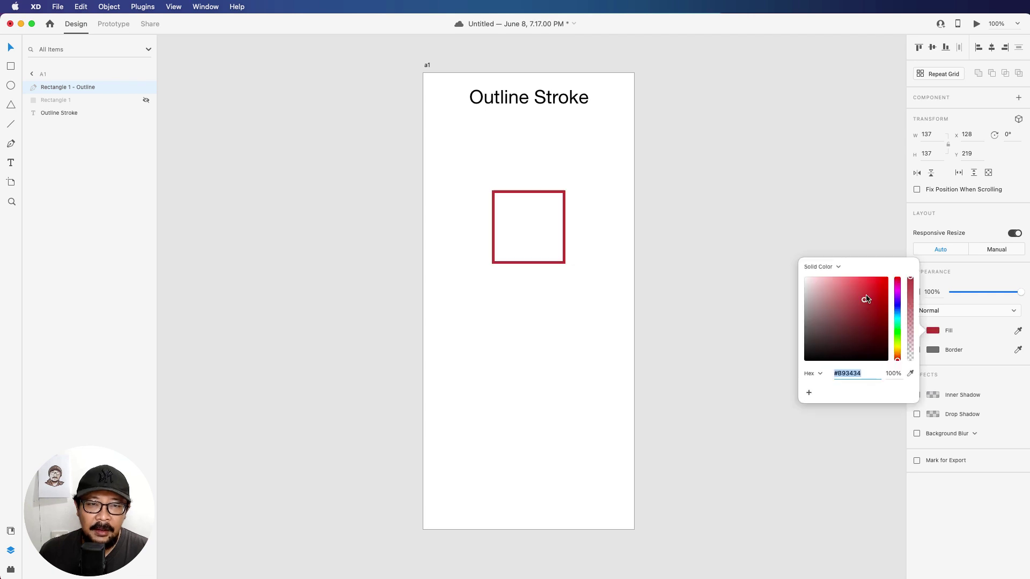
{"action": "left_click_drag", "start_coordinate": [876, 288], "coordinate": [856, 289]}
{"action": "left_click", "coordinate": [633, 225]}
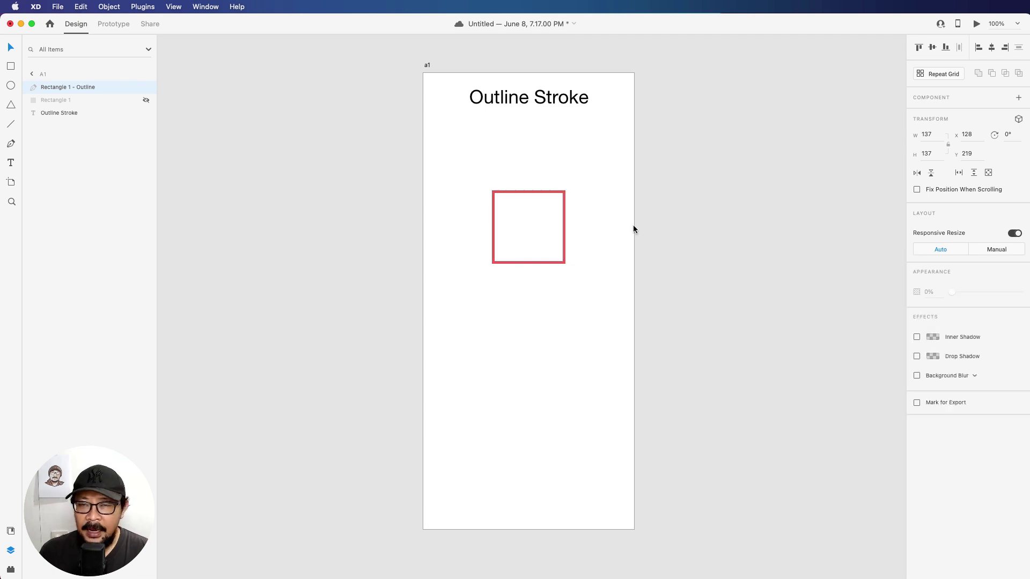
Step: Delete the red outline shape and the hidden Rectangle 1 from the artboard
{"action": "left_click_drag", "start_coordinate": [448, 166], "coordinate": [622, 291]}
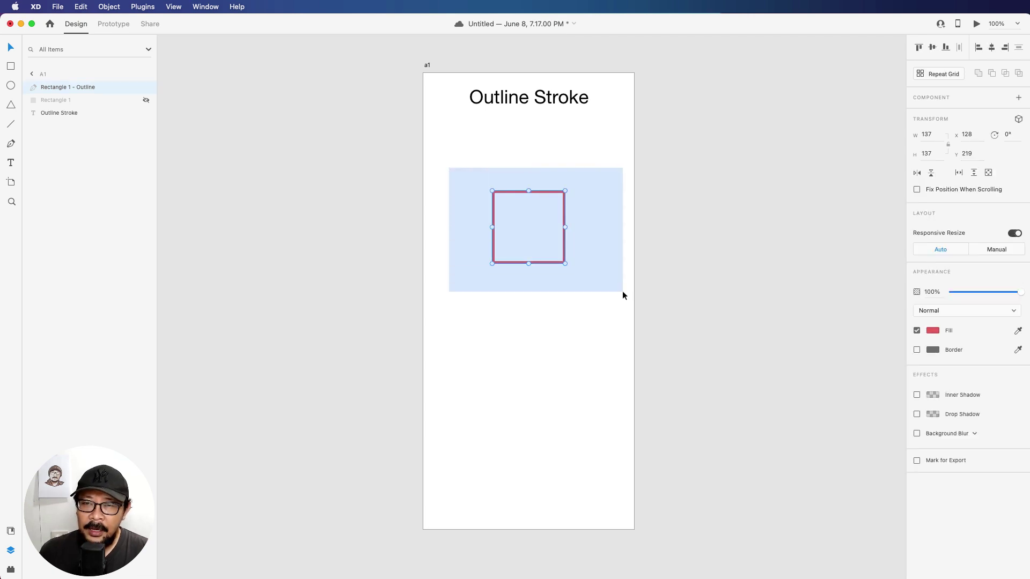
{"action": "key", "text": "Delete"}
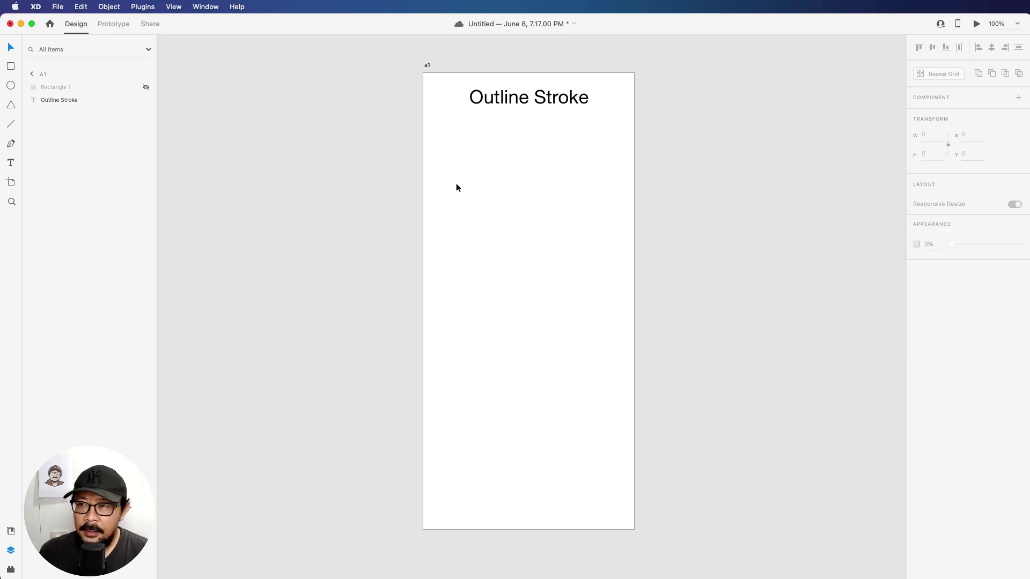
{"action": "left_click", "coordinate": [56, 86]}
{"action": "key", "text": "Delete"}
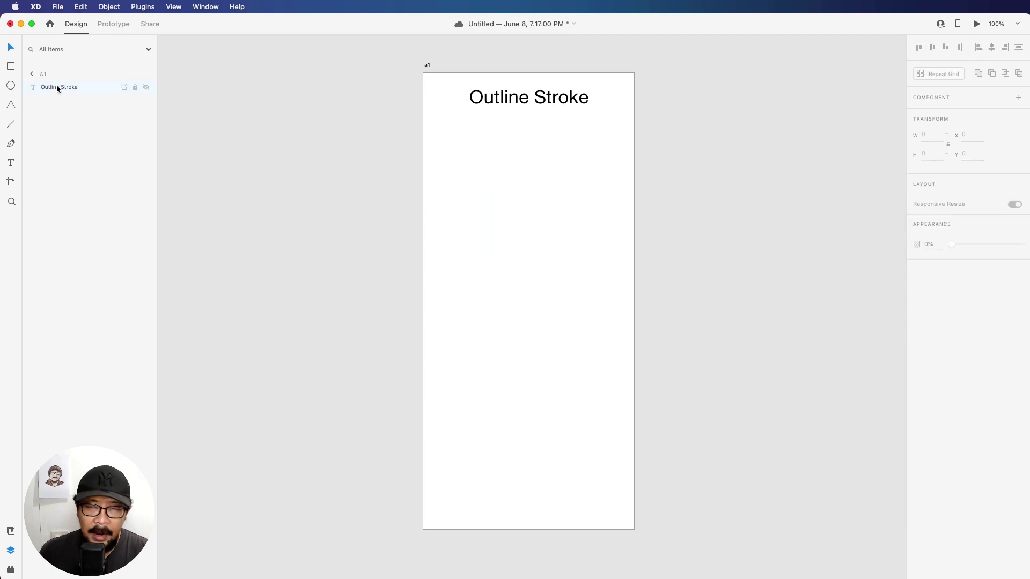
Step: Add the text "HELLO" to the artboard and centre it horizontally below the title
{"action": "left_click", "coordinate": [11, 162]}
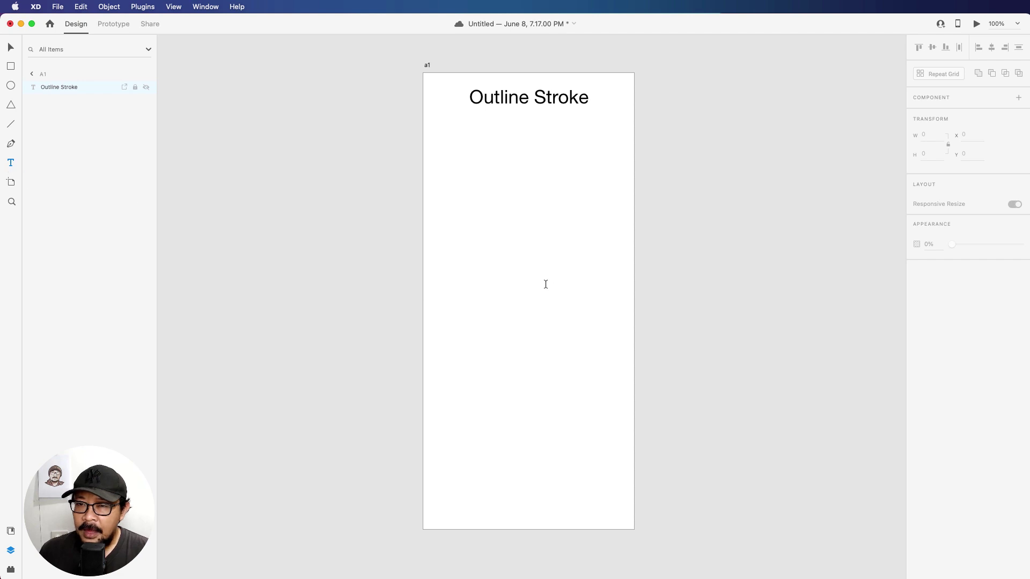
{"action": "left_click", "coordinate": [457, 224]}
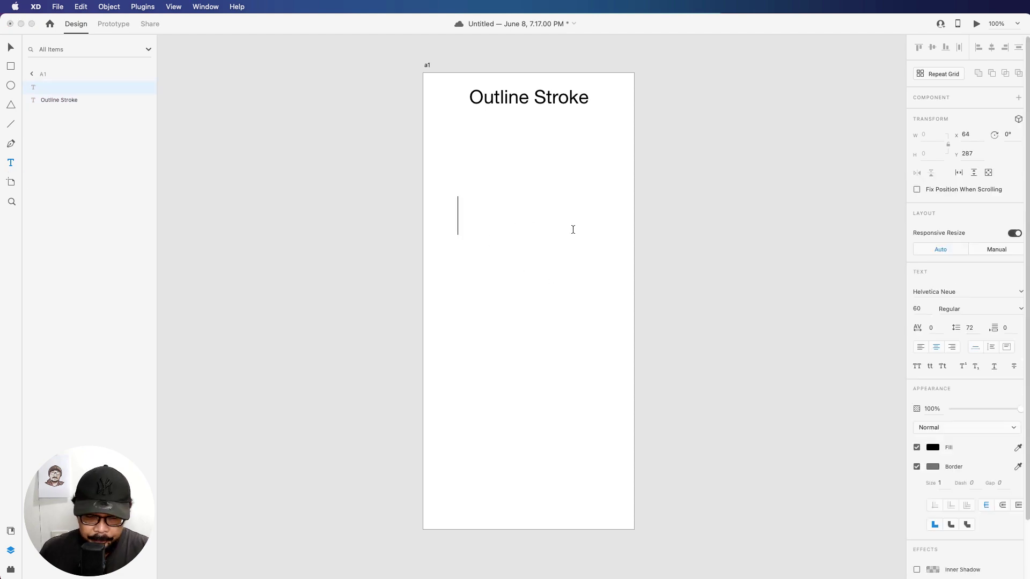
{"action": "type", "text": "HELLO"}
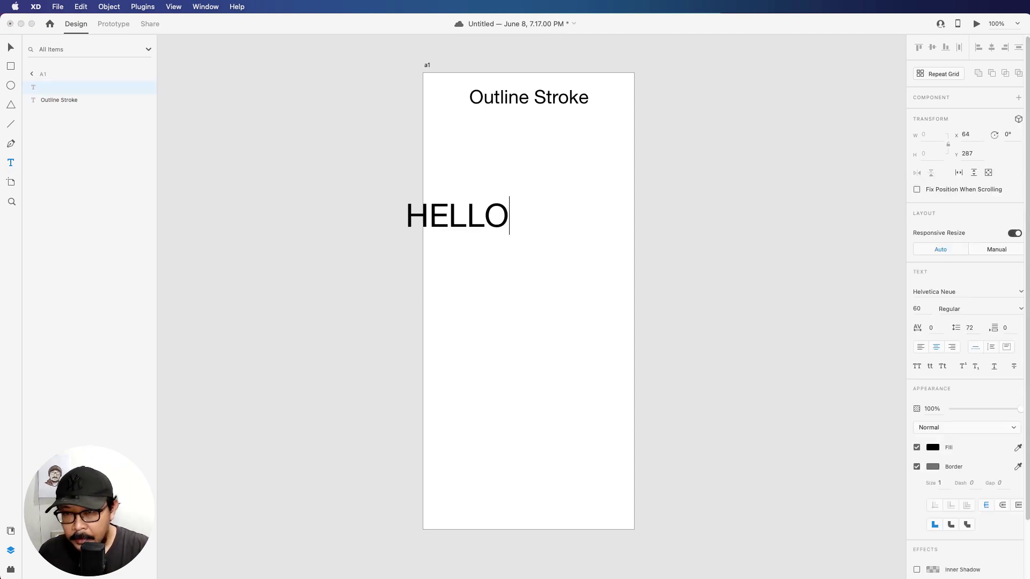
{"action": "key", "text": "Escape"}
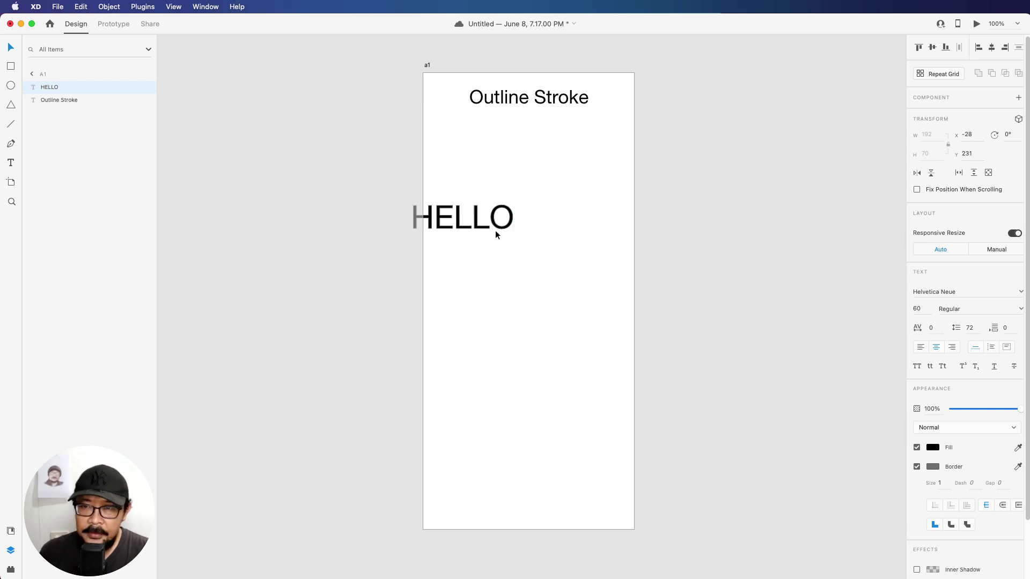
{"action": "left_click_drag", "start_coordinate": [494, 230], "coordinate": [547, 250]}
Step: Set the HELLO text's font size to 100 and move the text slightly down, keeping it centred
{"action": "left_click", "coordinate": [927, 307]}
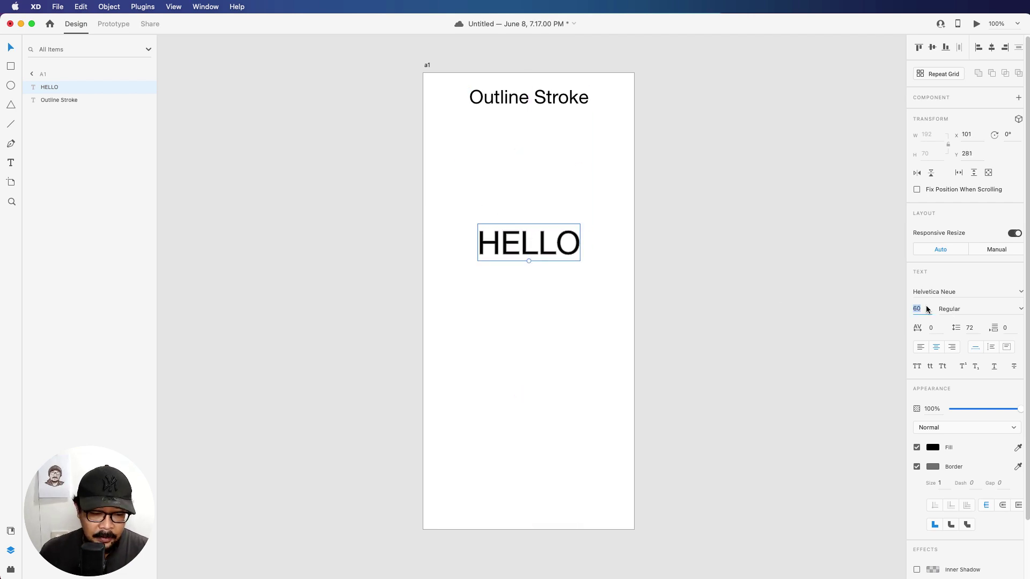
{"action": "key", "text": "shift+Up"}
{"action": "key", "text": "shift+Up"}
{"action": "key", "text": "shift+Up"}
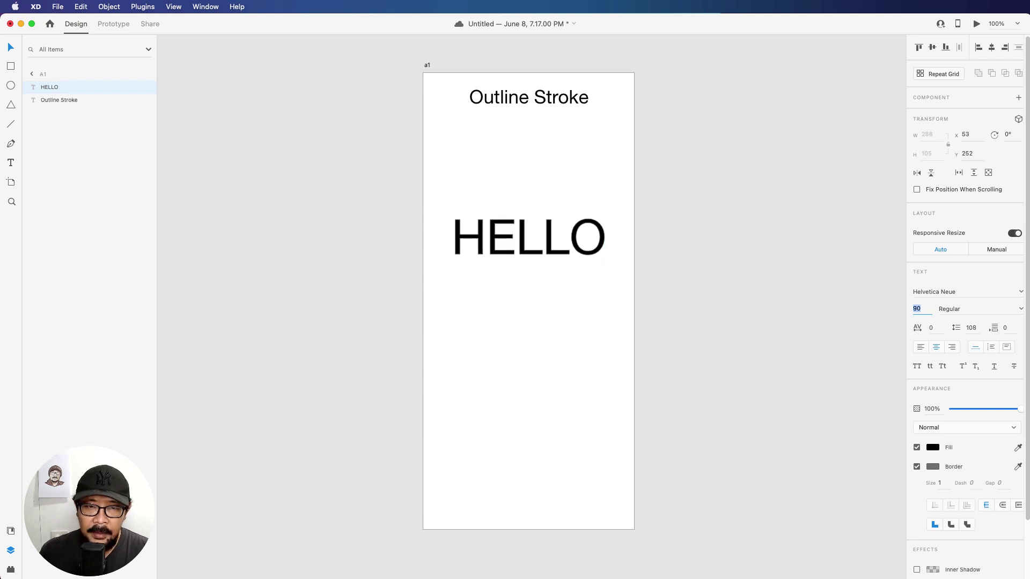
{"action": "key", "text": "shift+Up"}
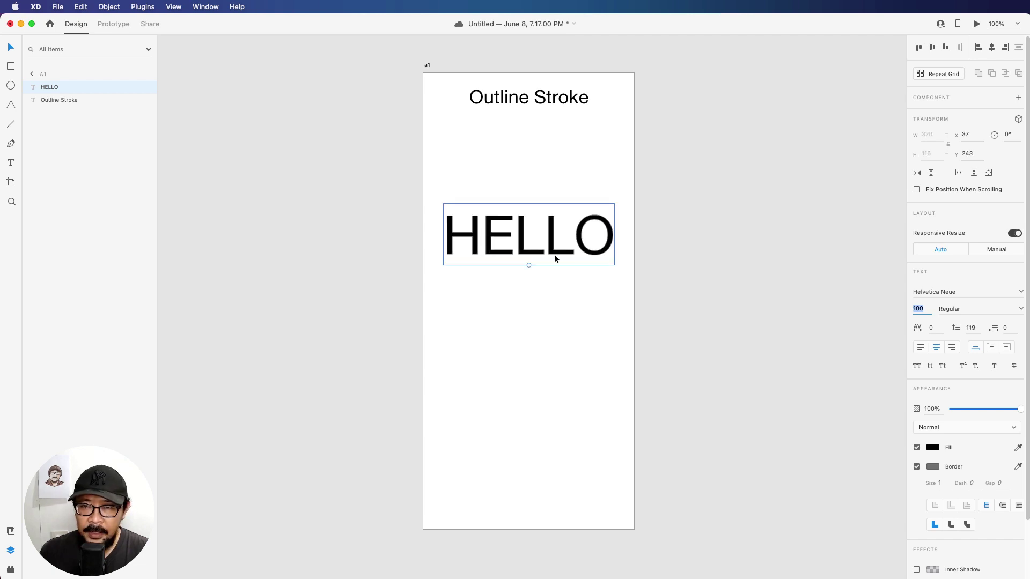
{"action": "left_click_drag", "start_coordinate": [554, 255], "coordinate": [555, 266]}
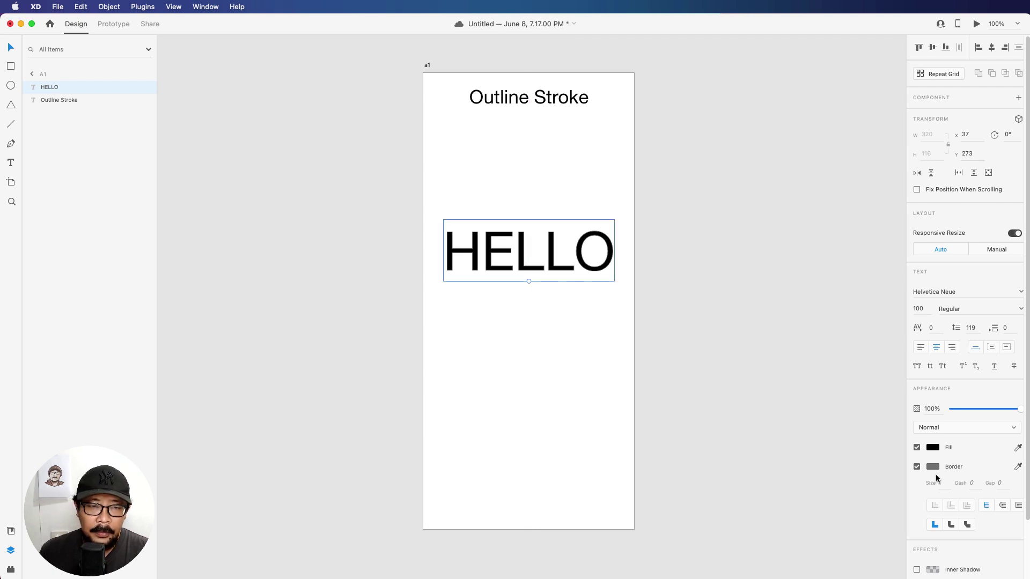
Step: Turn off the HELLO text's border and check whether Outline Stroke is available for it
{"action": "left_click", "coordinate": [917, 467]}
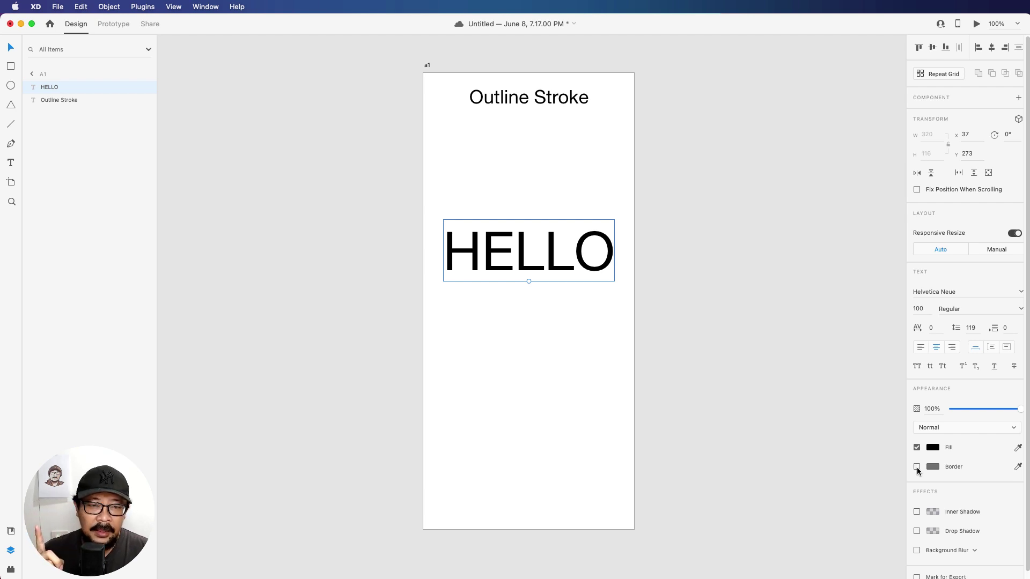
{"action": "left_click", "coordinate": [917, 467]}
{"action": "left_click", "coordinate": [916, 467]}
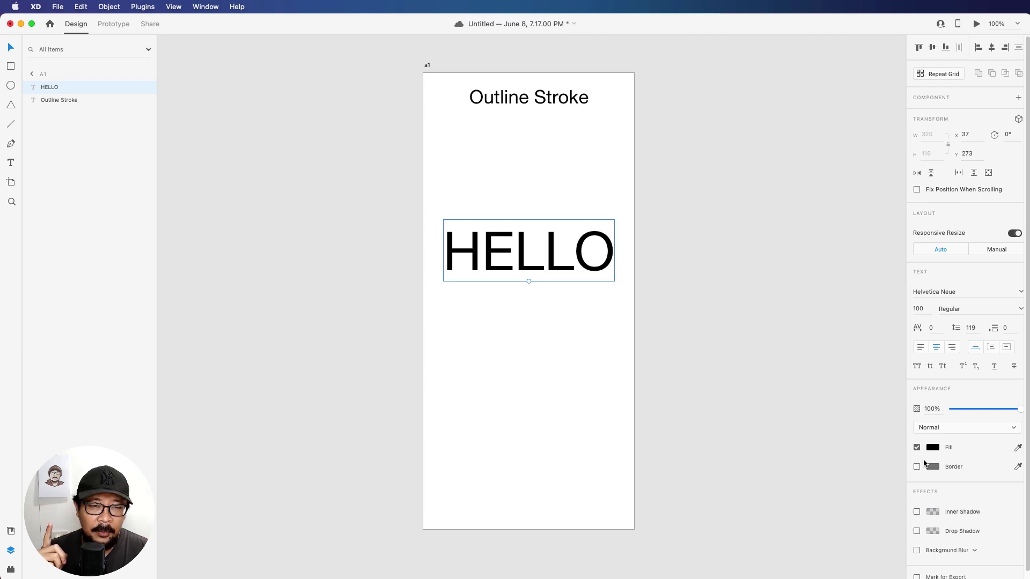
{"action": "left_click", "coordinate": [108, 7]}
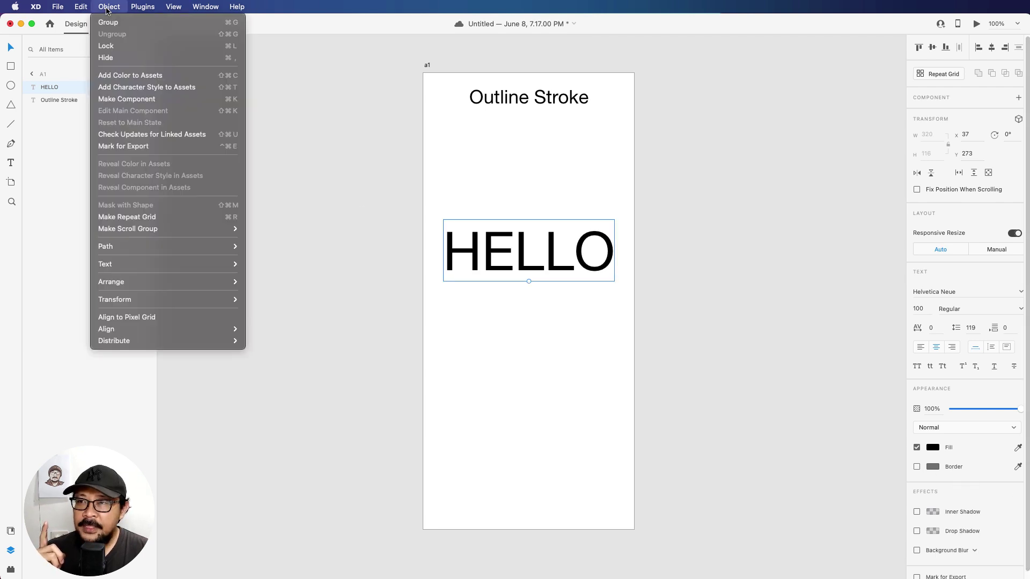
{"action": "mouse_move", "coordinate": [151, 246]}
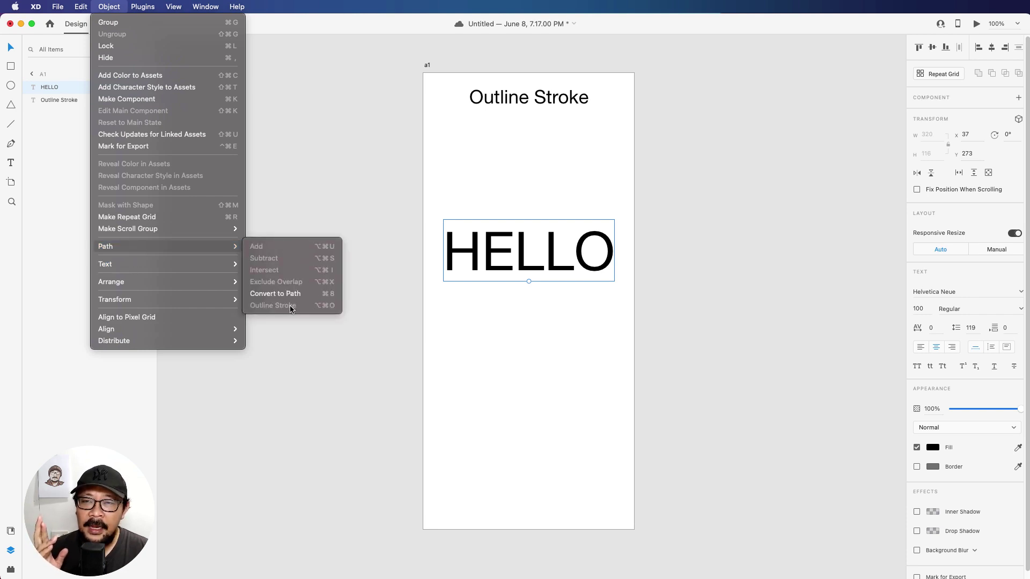
{"action": "left_click", "coordinate": [464, 322]}
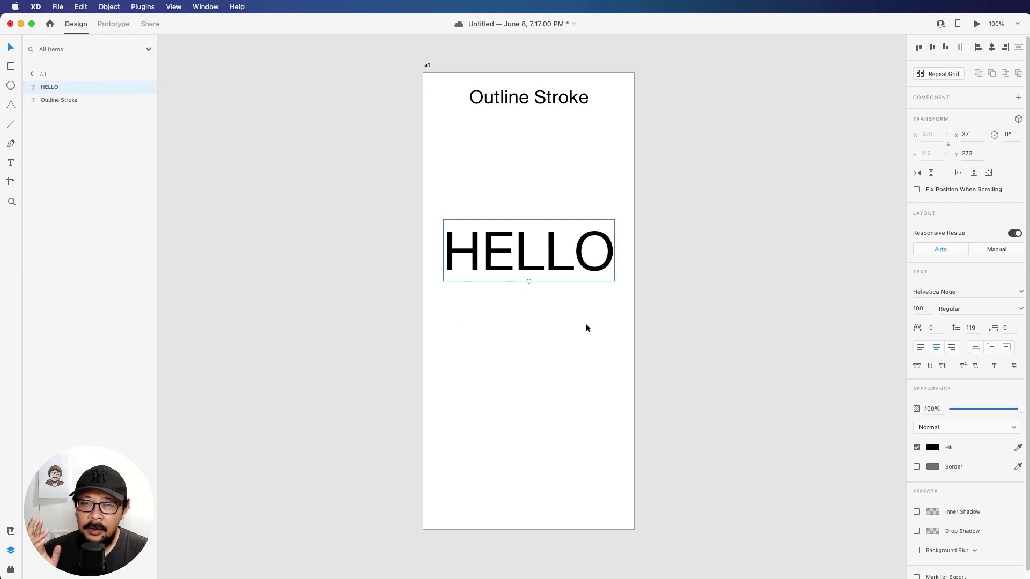
Step: Turn on the HELLO text's border and set its size to 2
{"action": "left_click", "coordinate": [916, 466]}
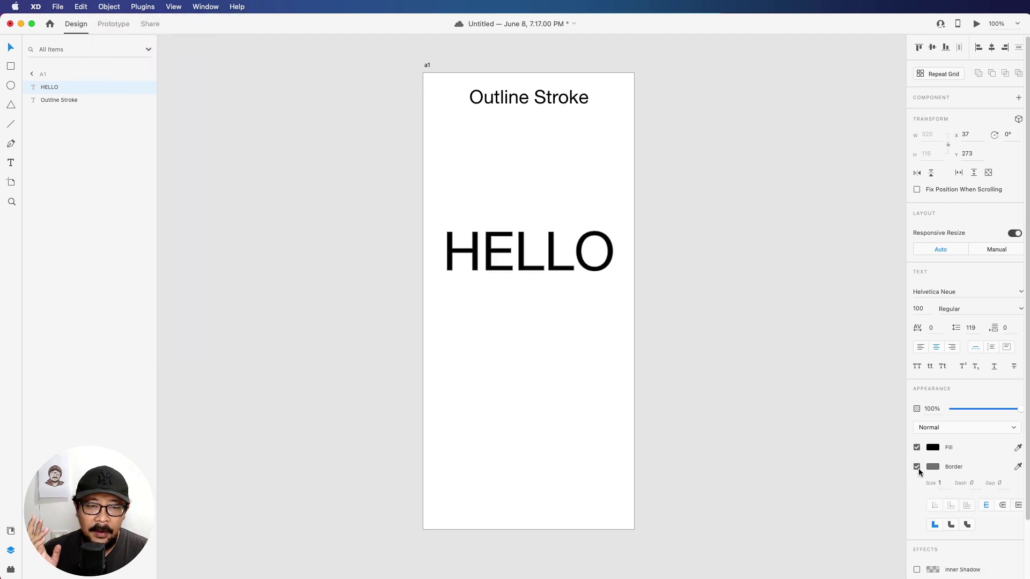
{"action": "left_click", "coordinate": [942, 483]}
{"action": "key", "text": "Up"}
{"action": "key", "text": "Up"}
{"action": "key", "text": "Up"}
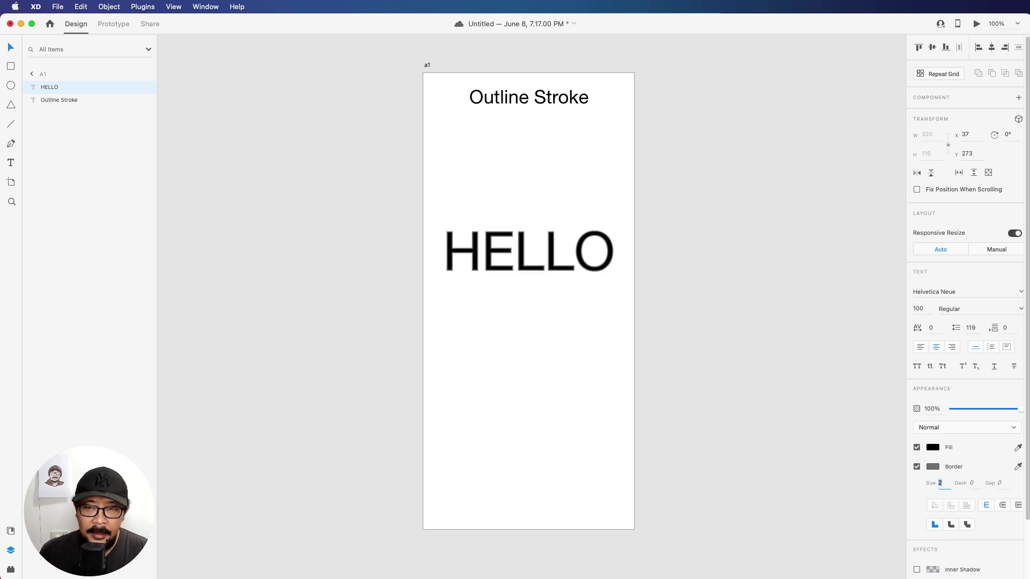
Step: Increase the HELLO text's border size to 5 and set its fill colour to #FF0000
{"action": "key", "text": "Up"}
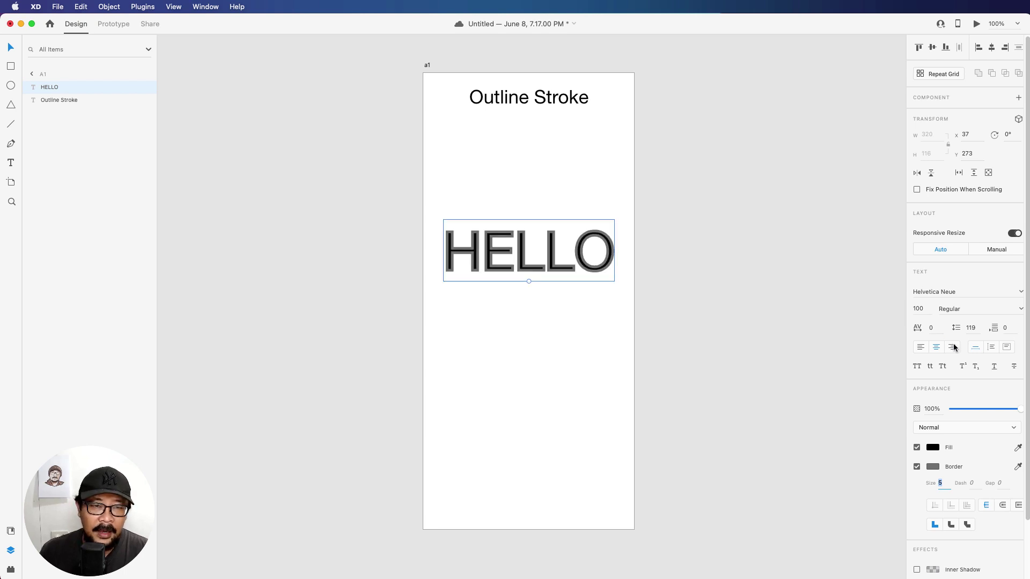
{"action": "left_click", "coordinate": [934, 448]}
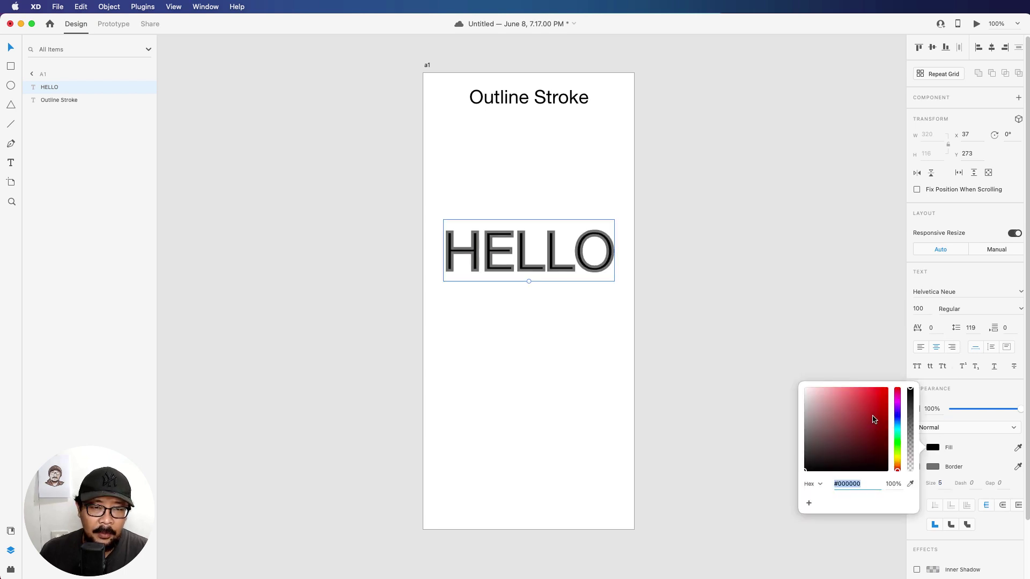
{"action": "type", "text": "FF0000"}
{"action": "key", "text": "Return"}
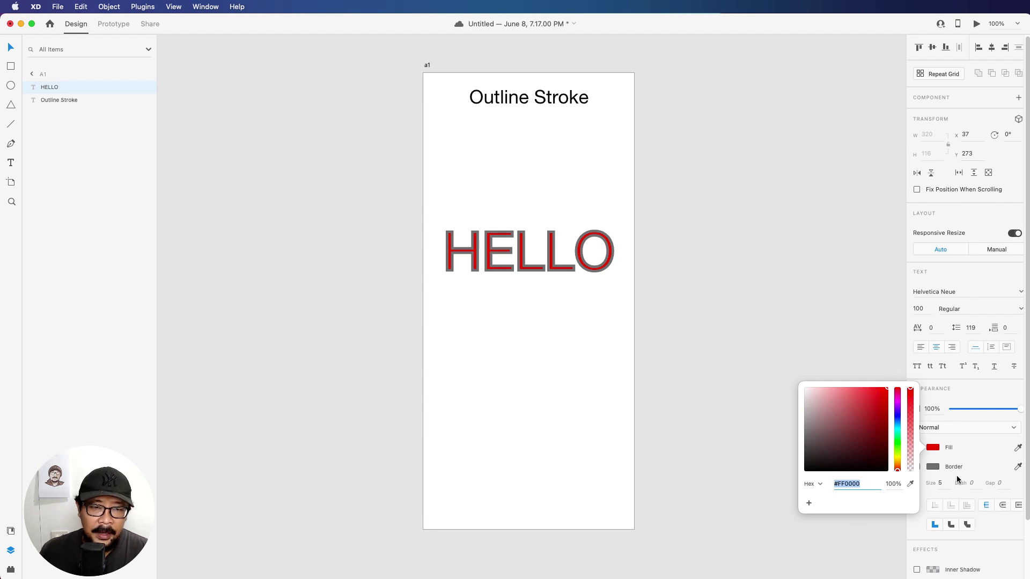
{"action": "left_click", "coordinate": [945, 484]}
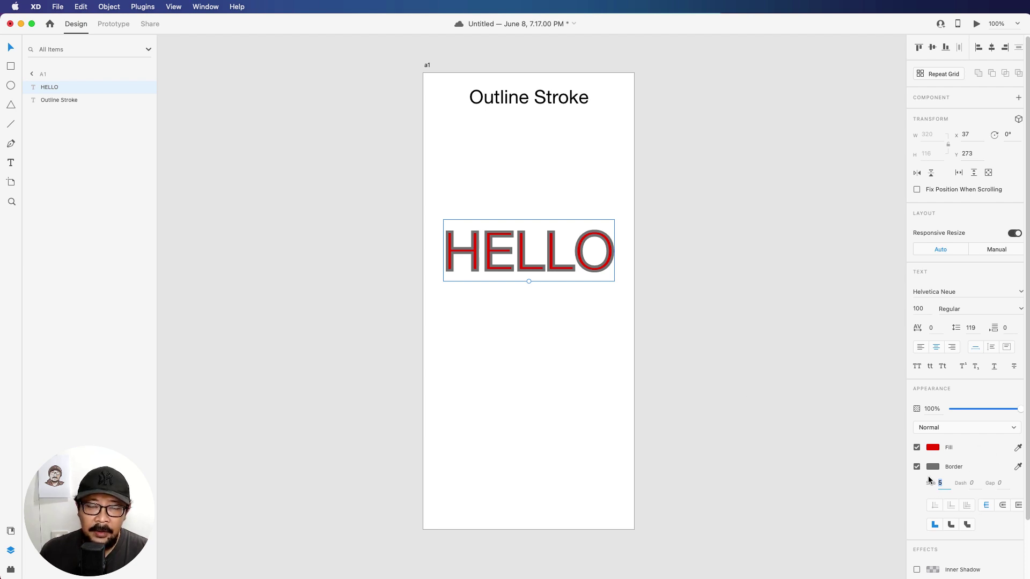
Step: Apply Outline Stroke to the HELLO text
{"action": "left_click", "coordinate": [107, 7]}
{"action": "mouse_move", "coordinate": [139, 247]}
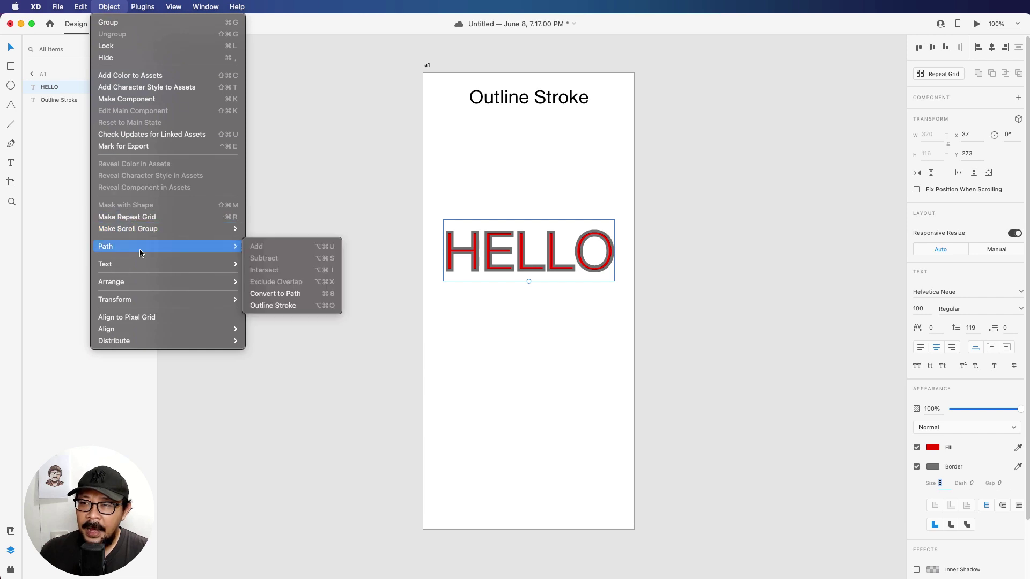
{"action": "left_click", "coordinate": [291, 307]}
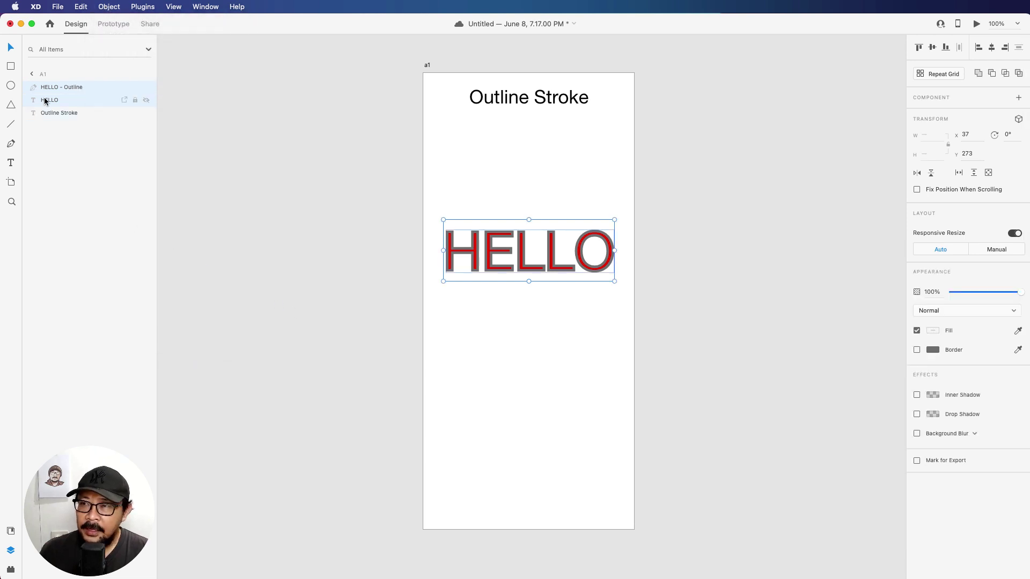
Step: Hide the HELLO outline path briefly to inspect the text, show the outline again and hide the original HELLO text
{"action": "left_click", "coordinate": [75, 100]}
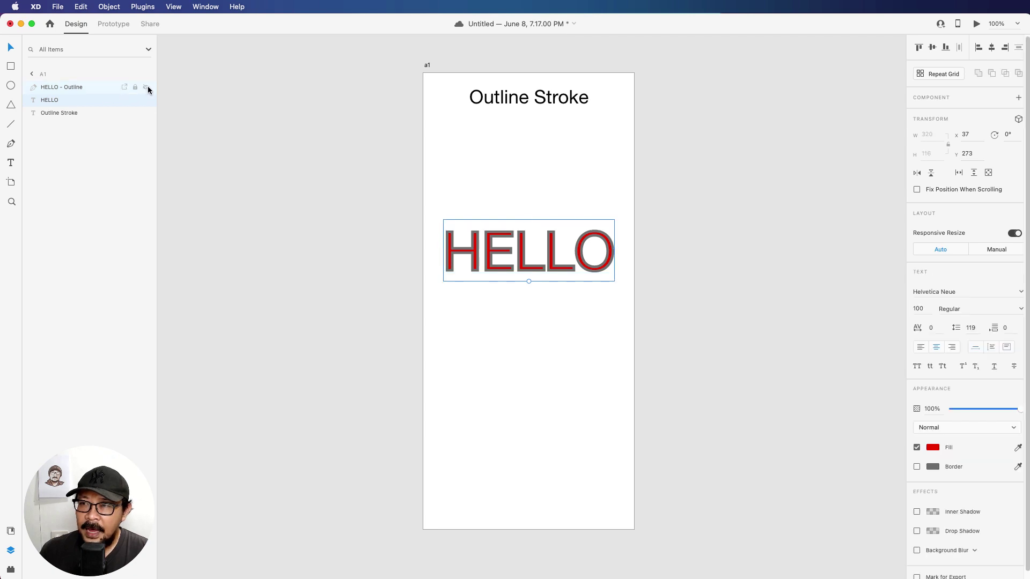
{"action": "left_click", "coordinate": [146, 88]}
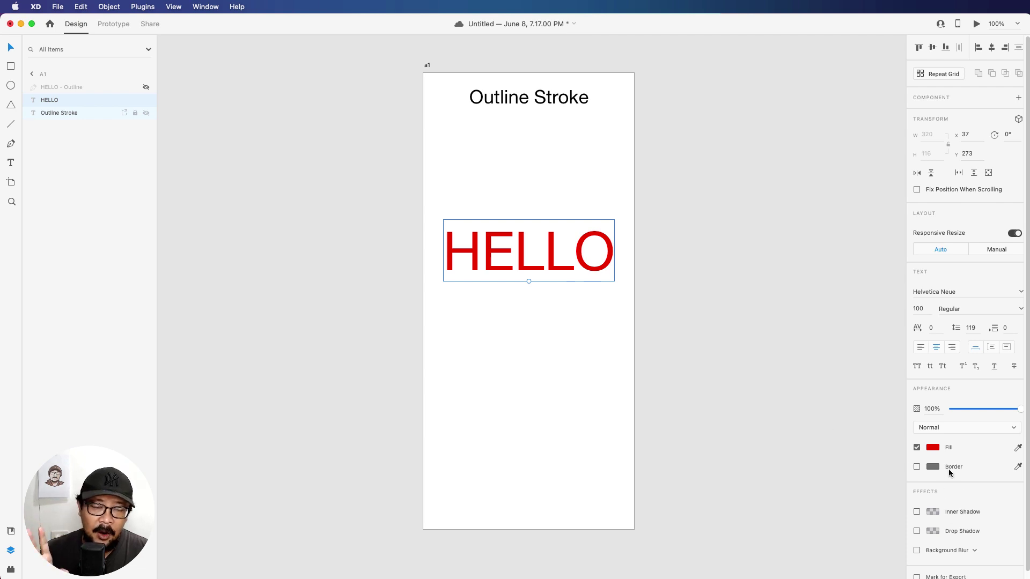
{"action": "left_click", "coordinate": [147, 89]}
{"action": "left_click", "coordinate": [147, 102]}
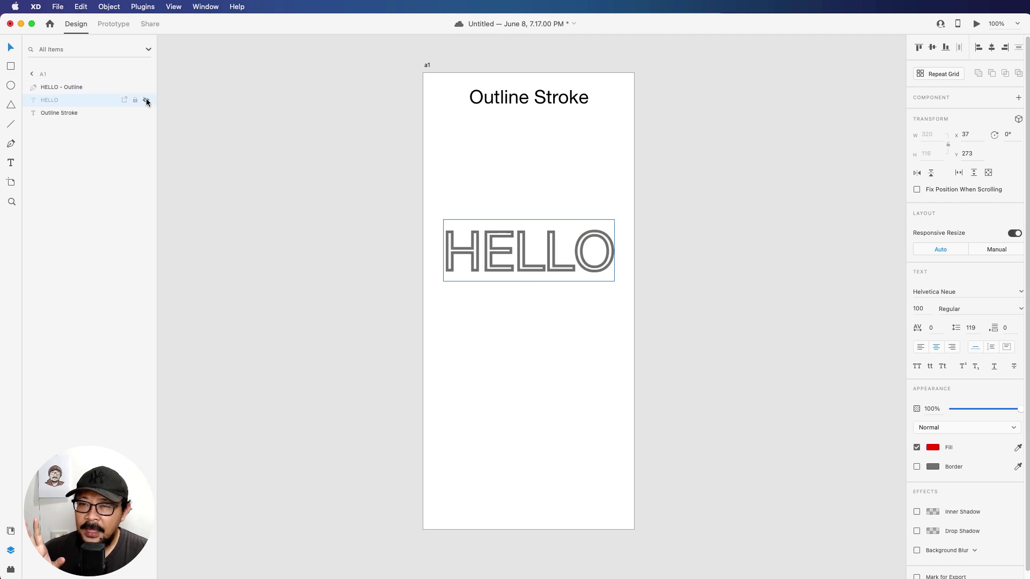
Step: Change the HELLO outline path's fill to the bright green #45FF00
{"action": "left_click", "coordinate": [493, 346]}
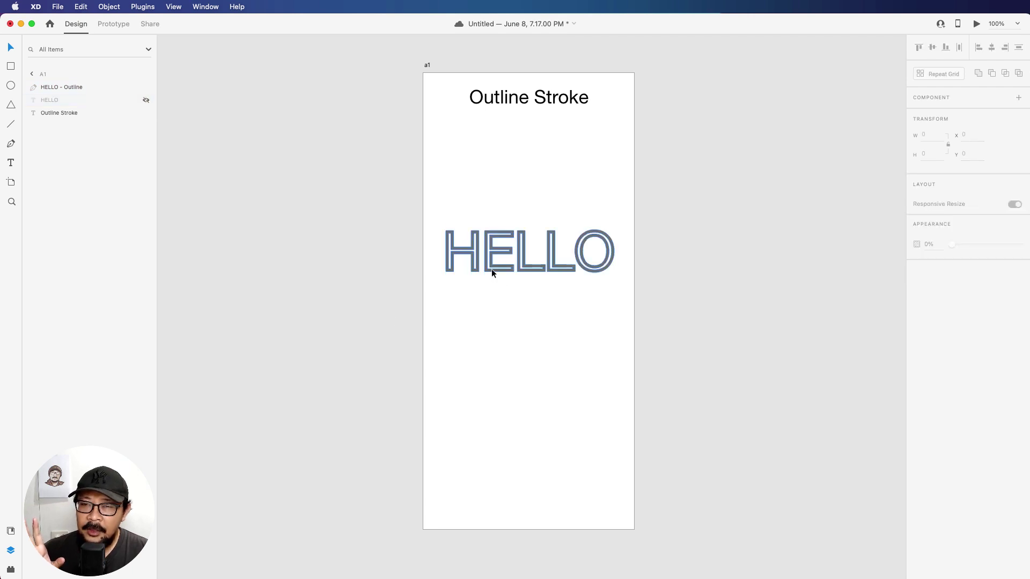
{"action": "left_click", "coordinate": [492, 270]}
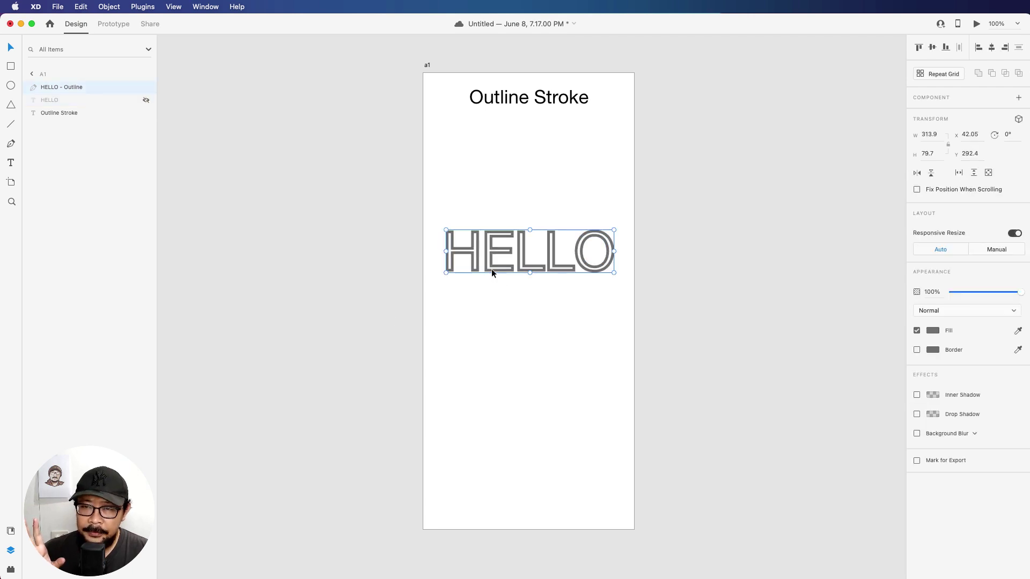
{"action": "left_click", "coordinate": [935, 330]}
{"action": "left_click_drag", "start_coordinate": [869, 319], "coordinate": [903, 245]}
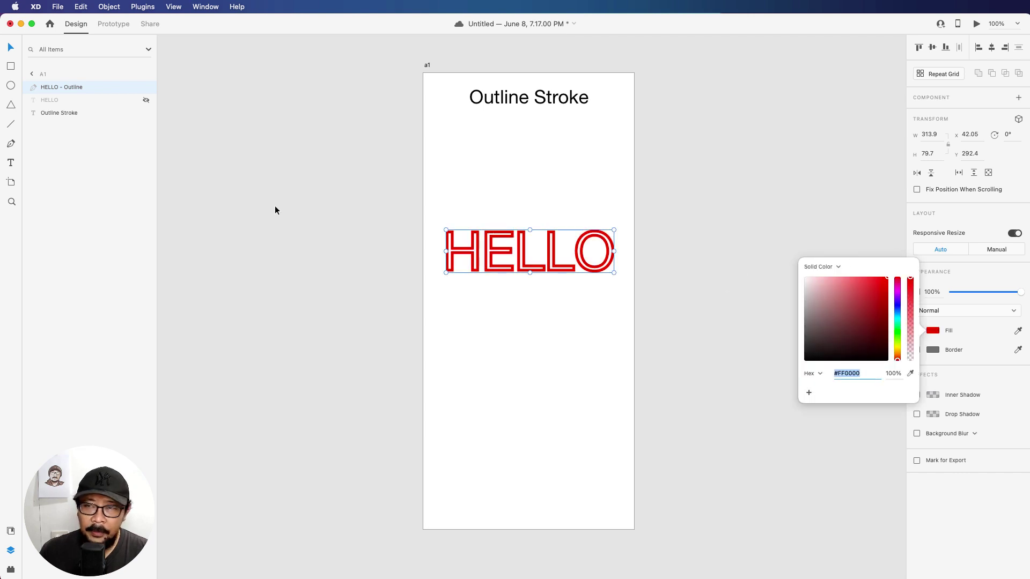
{"action": "left_click", "coordinate": [898, 337]}
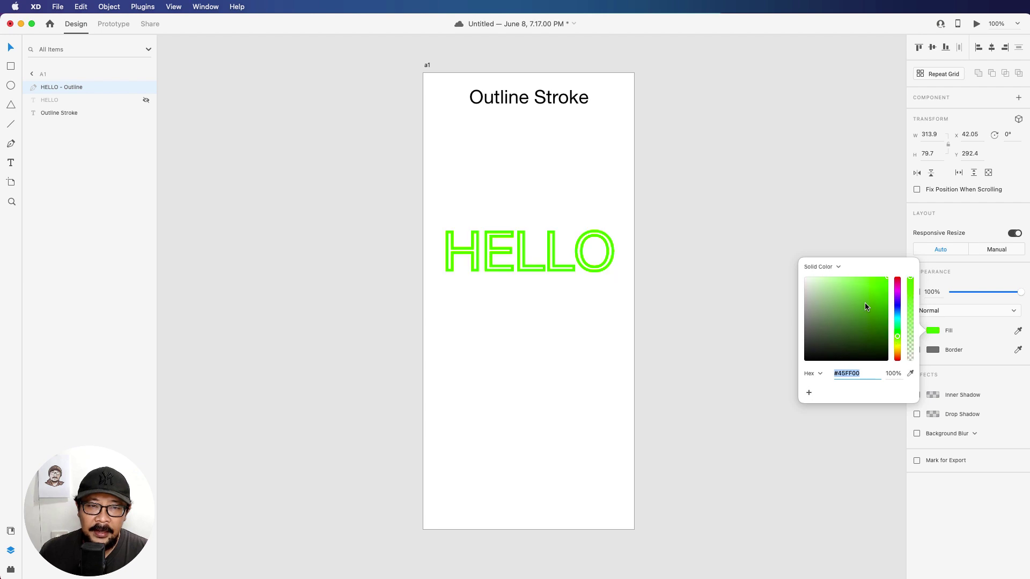
{"action": "left_click", "coordinate": [568, 317]}
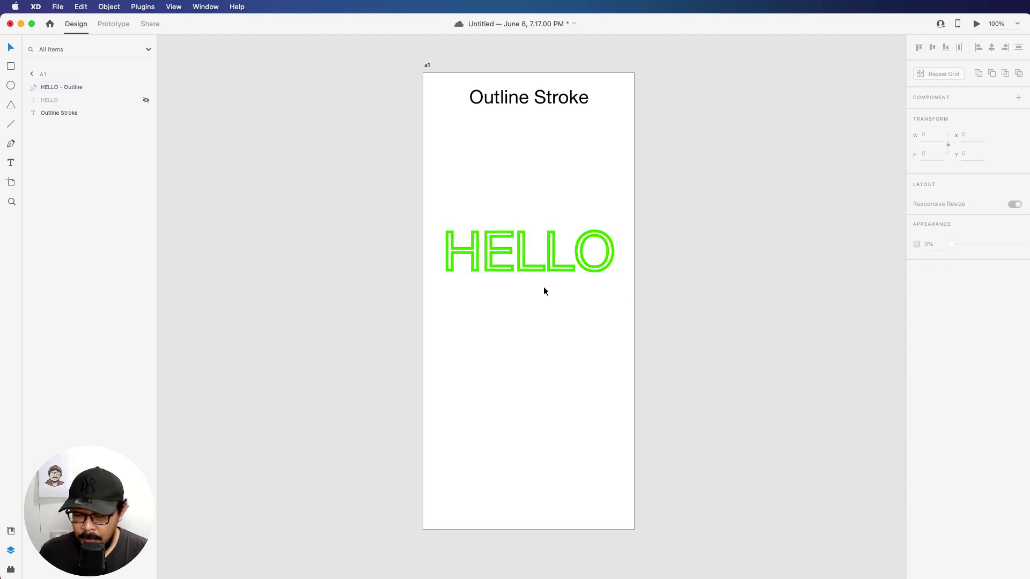
Step: Reshape both L letters of the outline path by moving the first L's inner corner points inward and the second L's top corner points up and outward
{"action": "scroll", "coordinate": [545, 278], "scroll_direction": "up", "scroll_amount": 5}
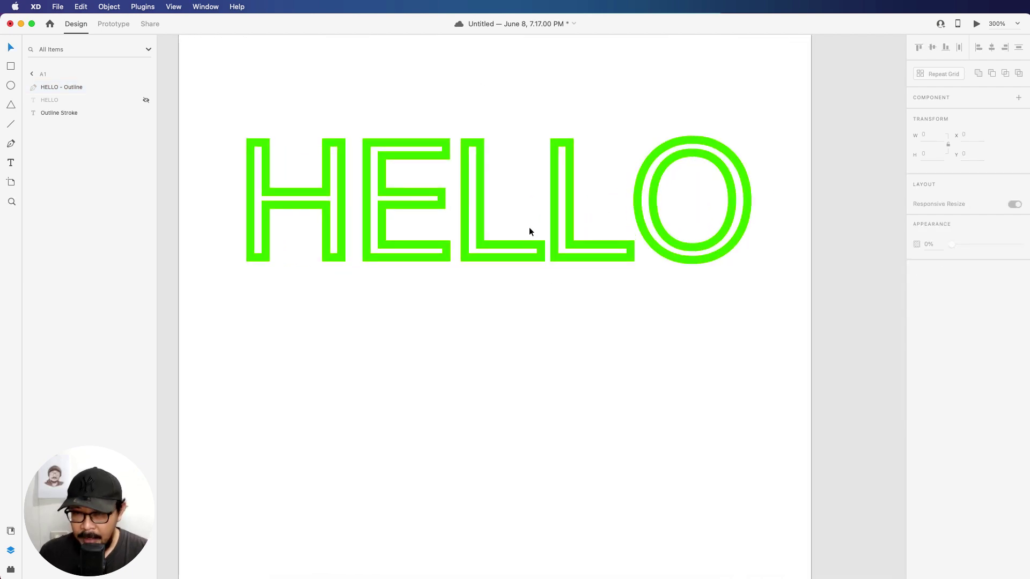
{"action": "double_click", "coordinate": [504, 244]}
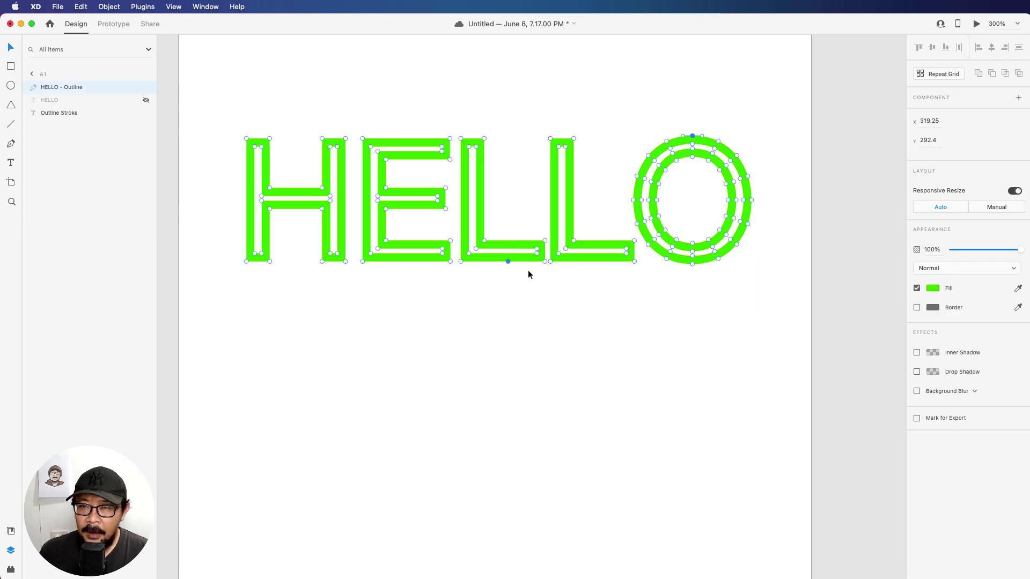
{"action": "left_click", "coordinate": [485, 242]}
{"action": "mouse_move", "coordinate": [484, 244]}
{"action": "left_mouse_down"}
{"action": "mouse_move", "coordinate": [511, 207]}
{"action": "mouse_move", "coordinate": [473, 257]}
{"action": "mouse_move", "coordinate": [508, 205]}
{"action": "left_mouse_up"}
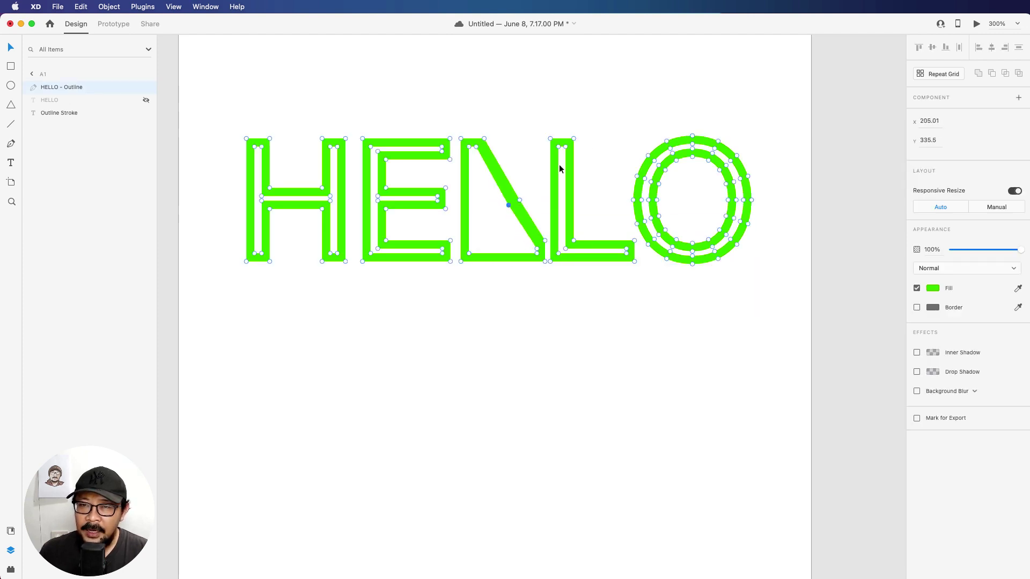
{"action": "left_click_drag", "start_coordinate": [573, 139], "coordinate": [651, 97]}
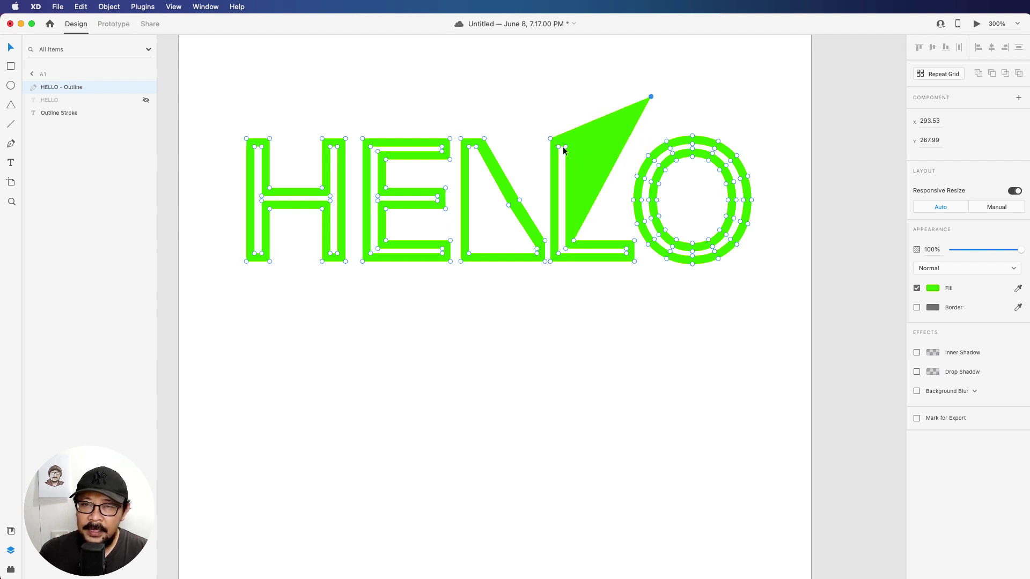
{"action": "left_click_drag", "start_coordinate": [566, 147], "coordinate": [626, 113]}
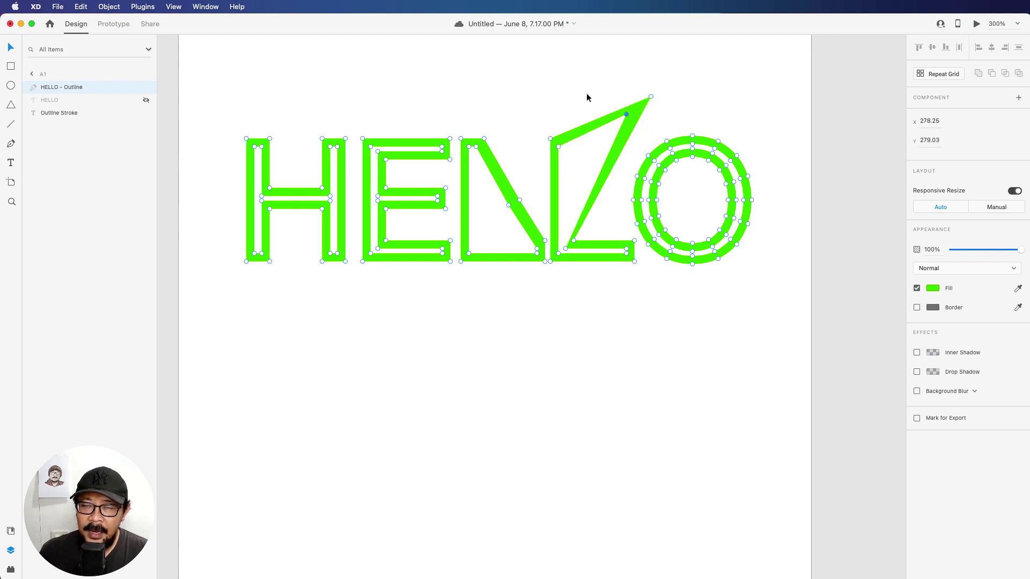
{"action": "left_click", "coordinate": [587, 95]}
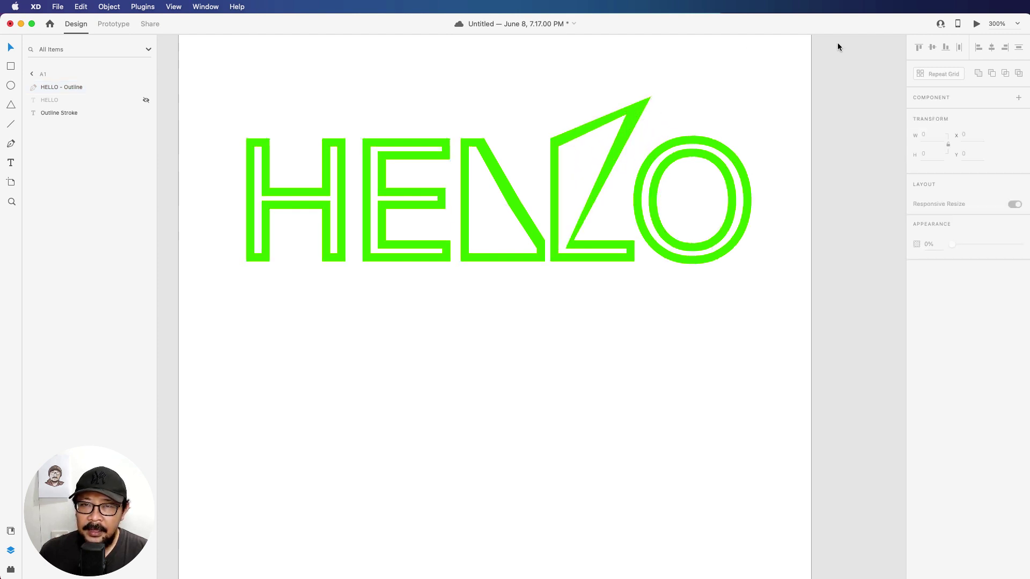
Step: Draw a 258 by 258 square on the Inner Shadow artboard and centre it horizontally below the title
{"action": "left_click", "coordinate": [1018, 24]}
{"action": "left_click", "coordinate": [995, 52]}
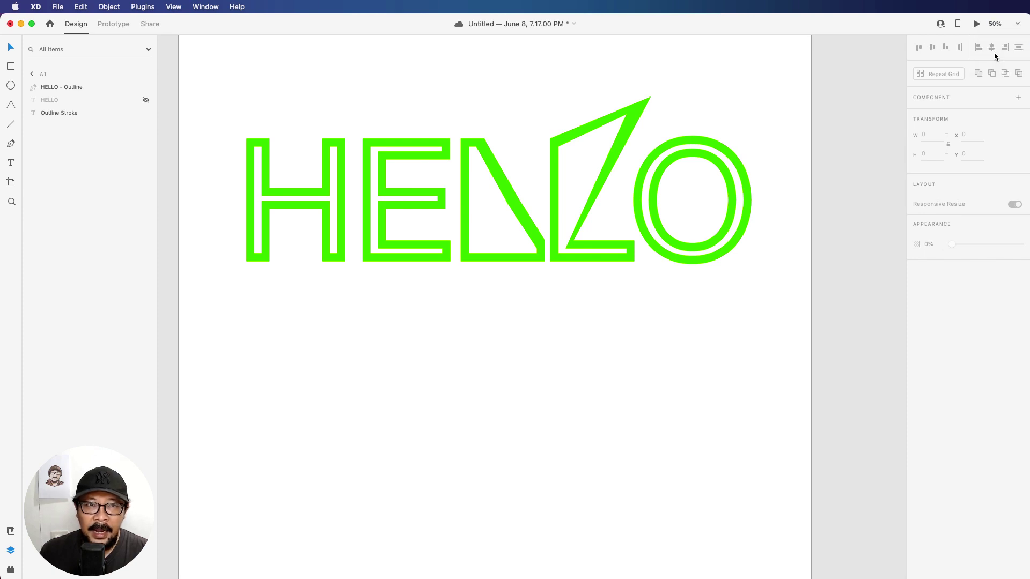
{"action": "scroll", "coordinate": [543, 358], "scroll_direction": "down", "scroll_amount": 5}
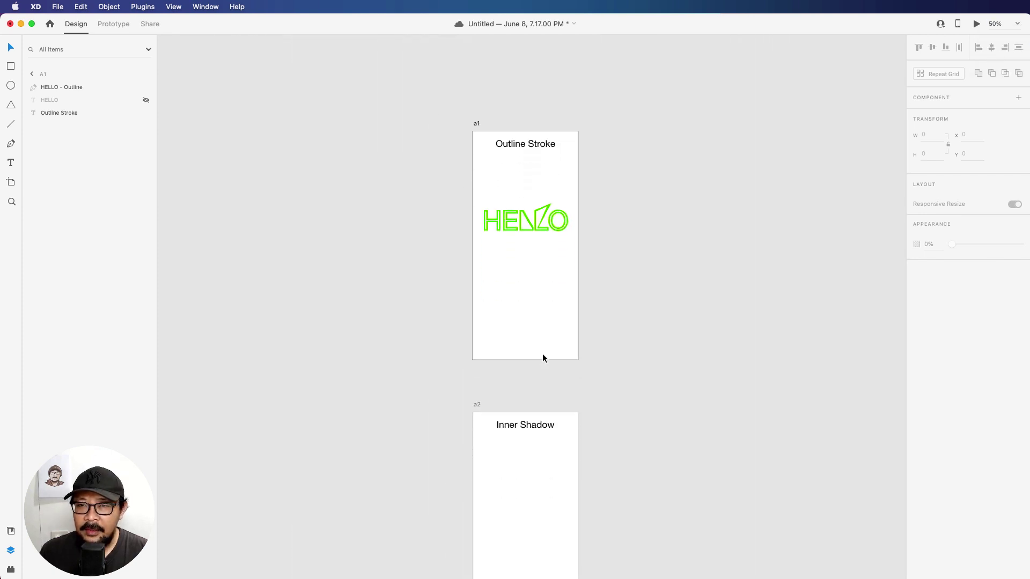
{"action": "scroll", "coordinate": [543, 358], "scroll_direction": "up", "scroll_amount": 5}
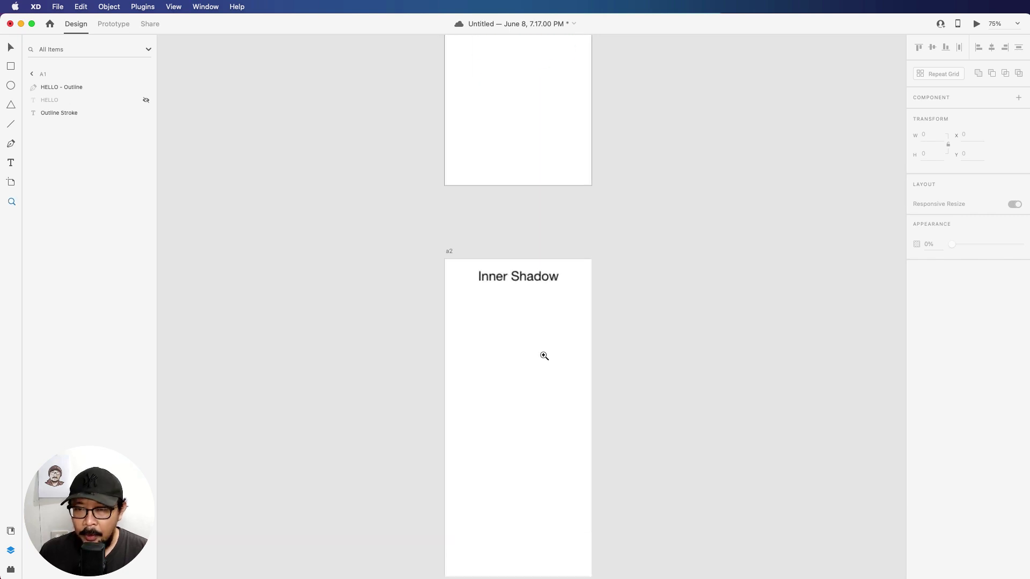
{"action": "left_click_drag", "start_coordinate": [541, 357], "coordinate": [562, 249]}
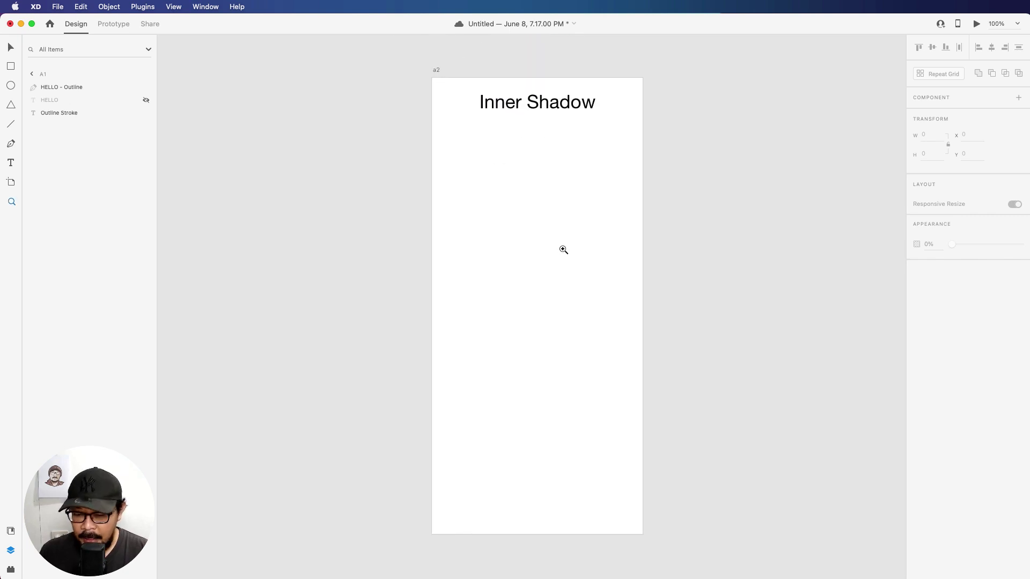
{"action": "key", "text": "v"}
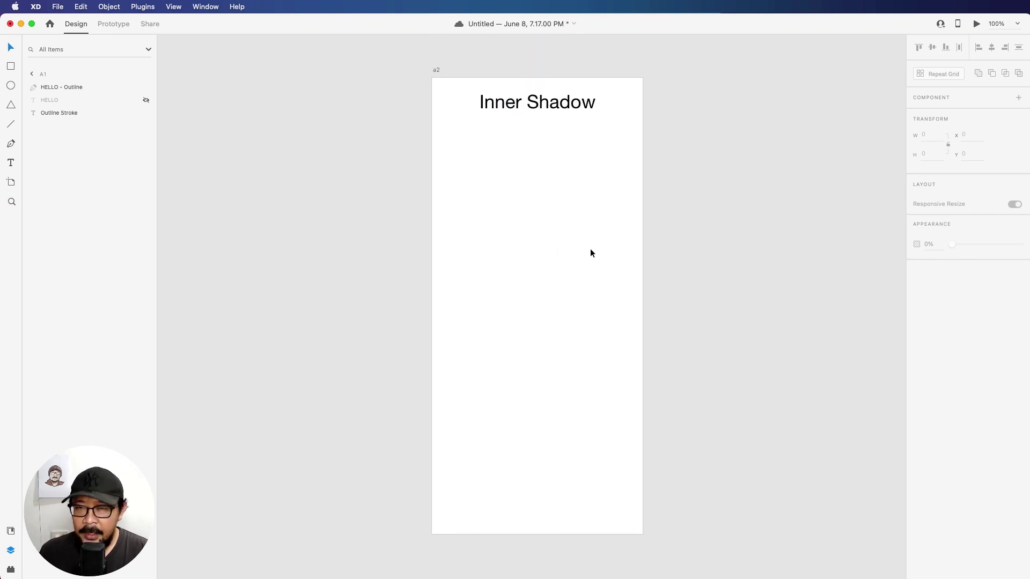
{"action": "left_click", "coordinate": [11, 66]}
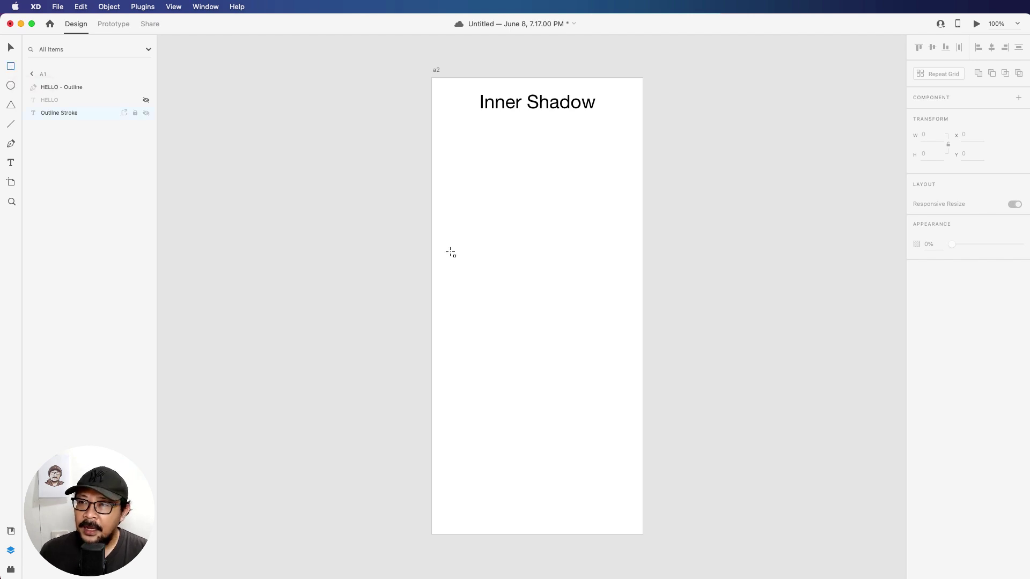
{"action": "left_click_drag", "start_coordinate": [452, 191], "coordinate": [627, 330]}
{"action": "left_click_drag", "start_coordinate": [523, 269], "coordinate": [531, 270]}
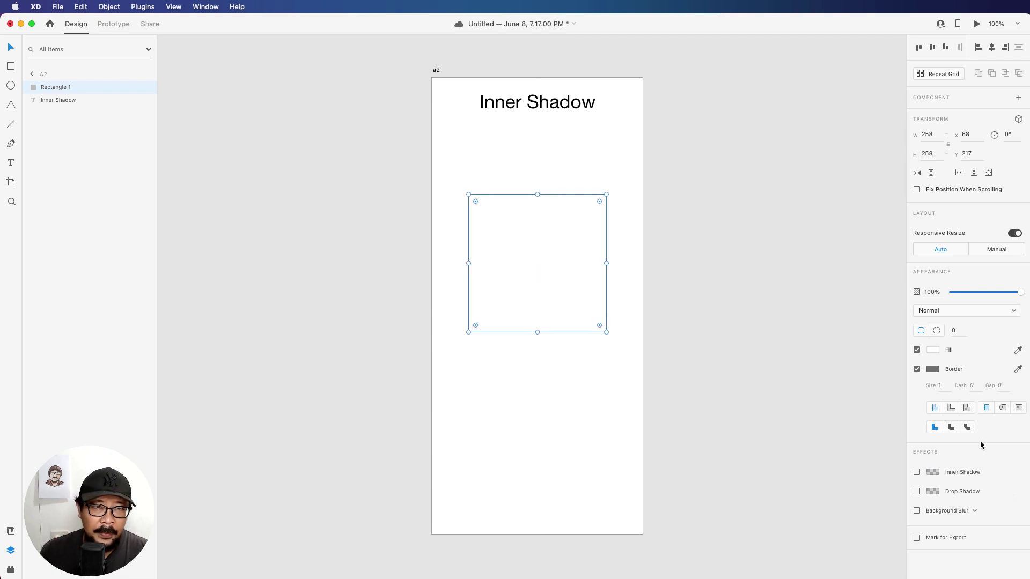
Step: Turn on the square's inner shadow and raise the shadow colour's opacity to 86%
{"action": "left_click", "coordinate": [916, 473]}
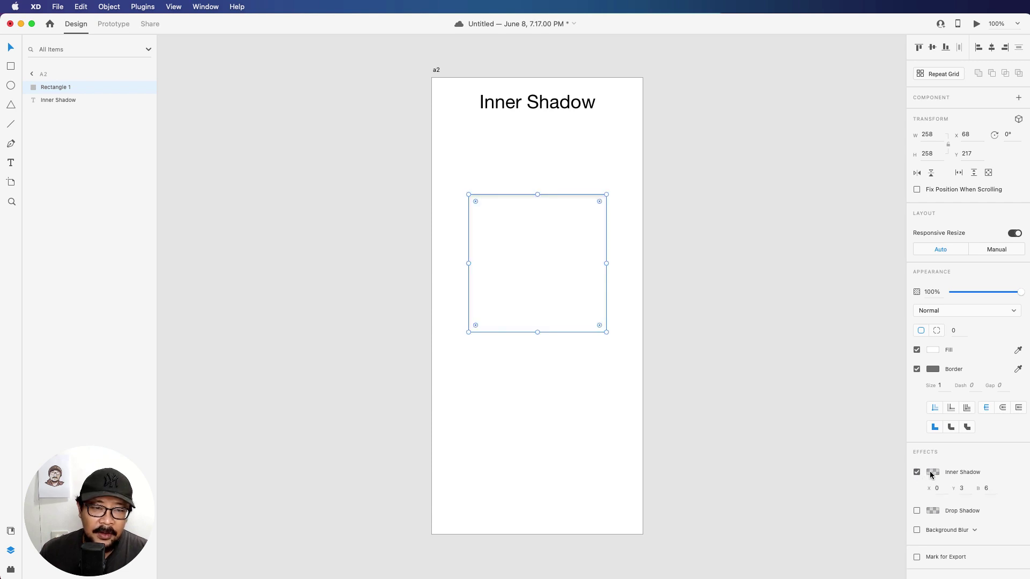
{"action": "left_click", "coordinate": [933, 473]}
{"action": "left_click_drag", "start_coordinate": [910, 482], "coordinate": [910, 429]}
Step: Set the inner shadow's X offset to 5, Y offset to 5 and blur to 20
{"action": "left_click", "coordinate": [1002, 492]}
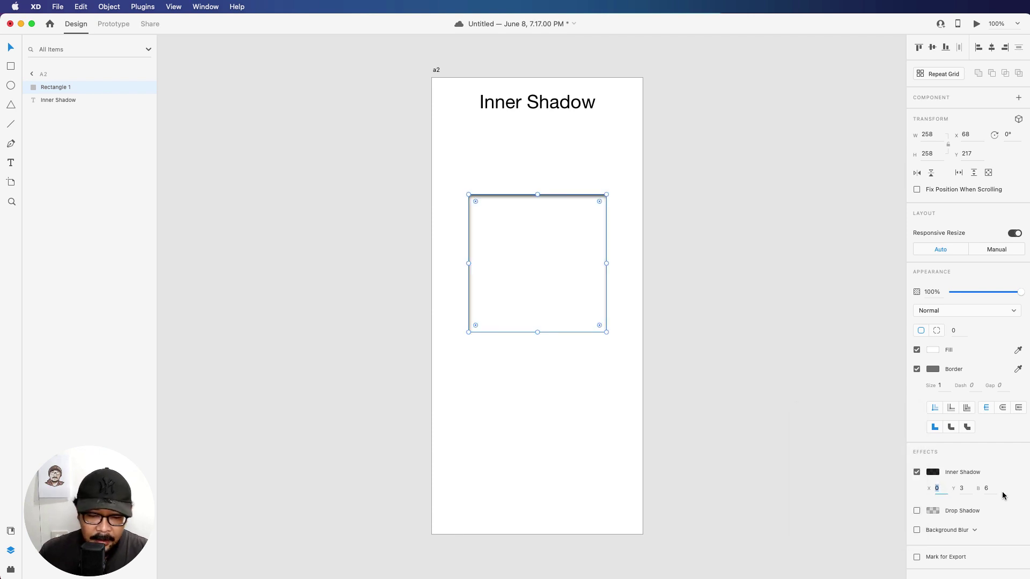
{"action": "type", "text": "5"}
{"action": "key", "text": "Return"}
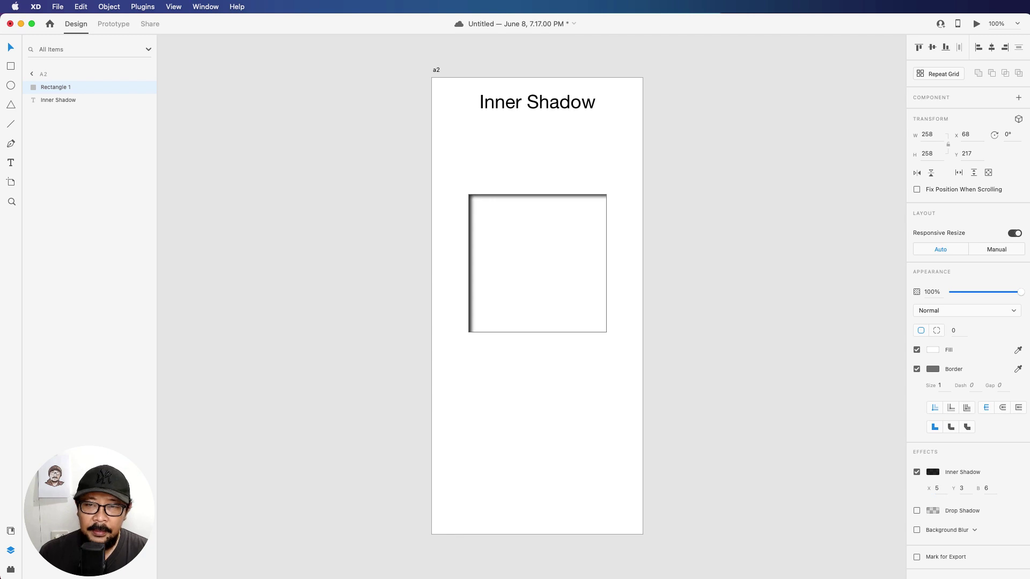
{"action": "left_click", "coordinate": [966, 489]}
{"action": "type", "text": "5"}
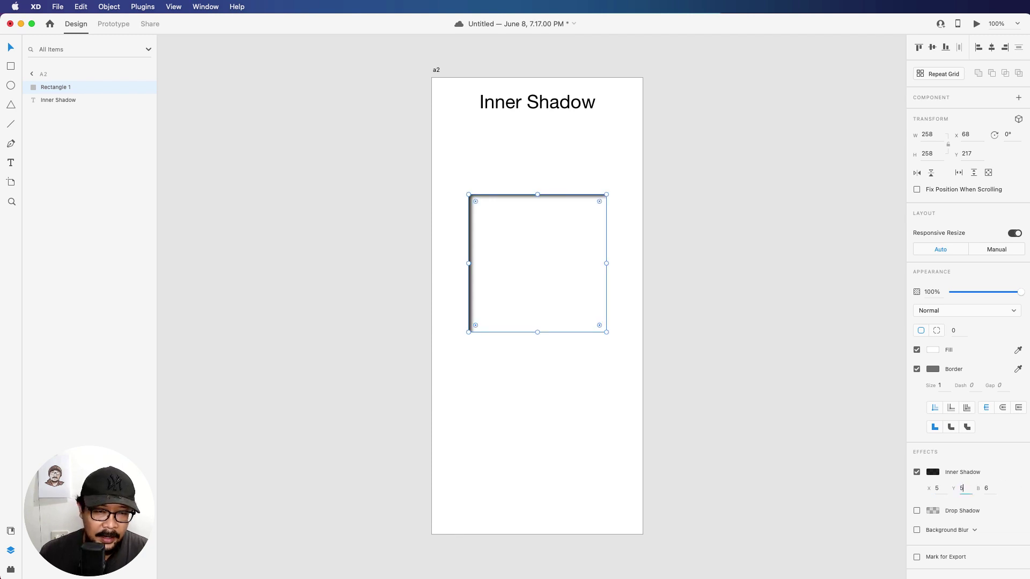
{"action": "key", "text": "Return"}
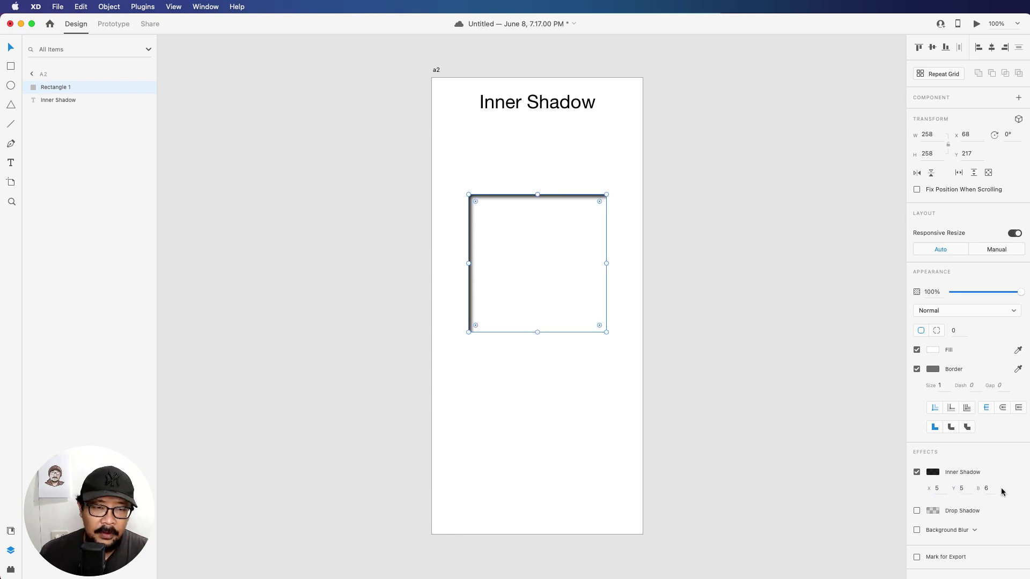
{"action": "left_click", "coordinate": [988, 489]}
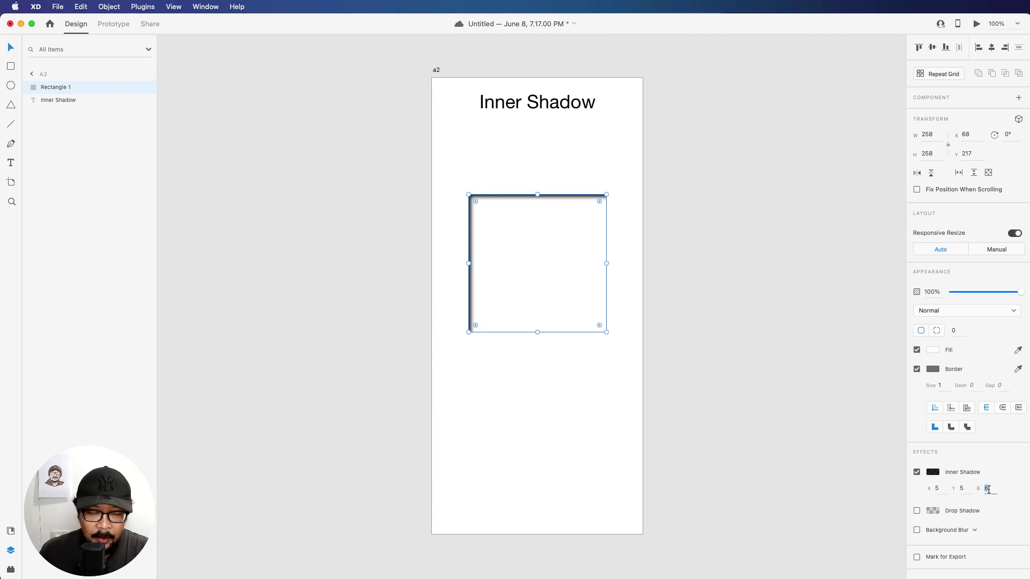
{"action": "key", "text": "Return"}
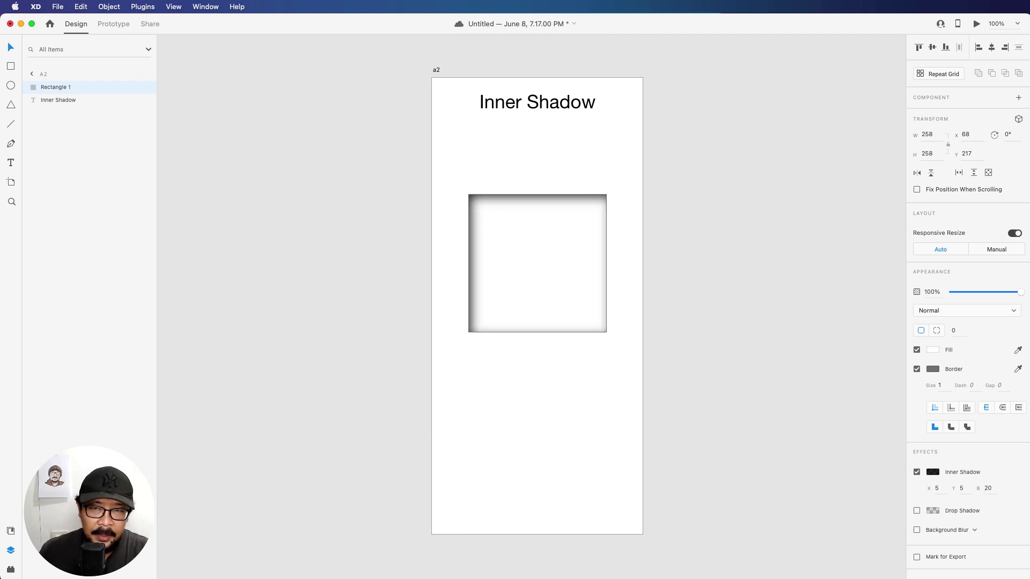
Step: Lower the square's inner shadow colour opacity to 55% and move the square up to Y 134
{"action": "left_click", "coordinate": [933, 472]}
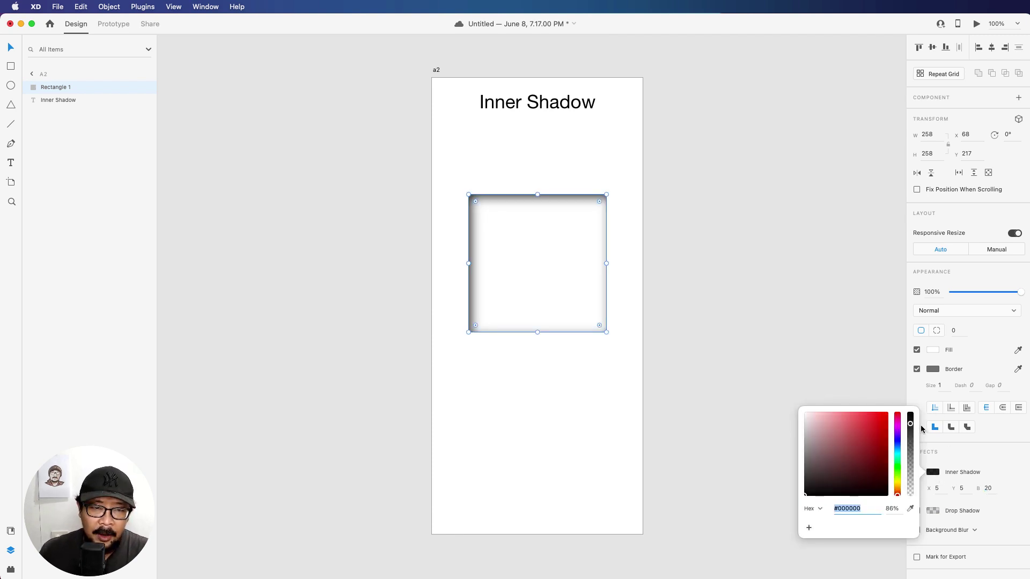
{"action": "left_click_drag", "start_coordinate": [911, 424], "coordinate": [908, 456]}
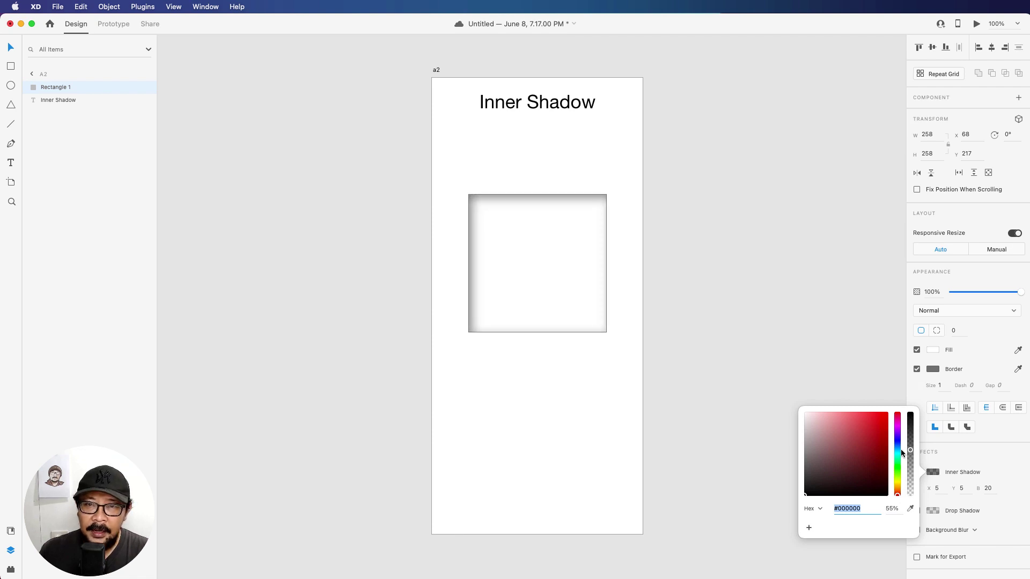
{"action": "left_click", "coordinate": [704, 338]}
{"action": "left_click_drag", "start_coordinate": [529, 318], "coordinate": [527, 250]}
Step: Add the text "TEXT" below the square on the Inner Shadow artboard
{"action": "left_click", "coordinate": [11, 163]}
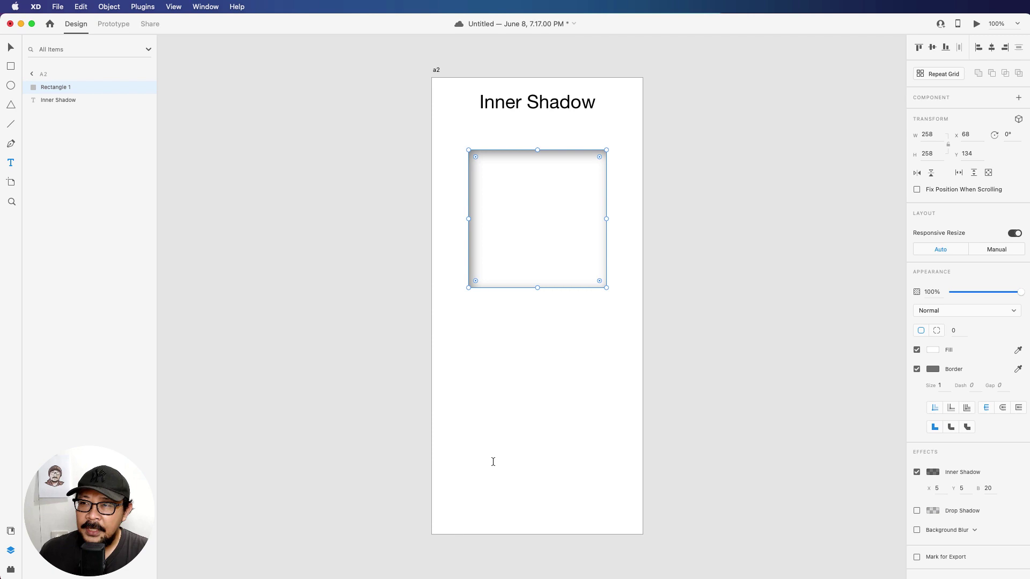
{"action": "left_click", "coordinate": [451, 395]}
{"action": "type", "text": "T"}
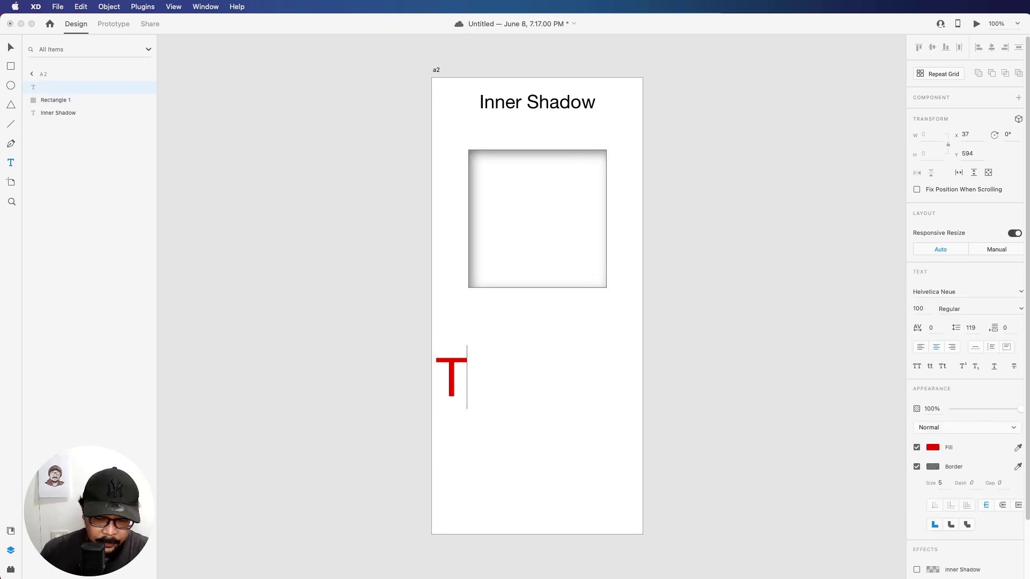
{"action": "type", "text": "EXT"}
{"action": "key", "text": "Escape"}
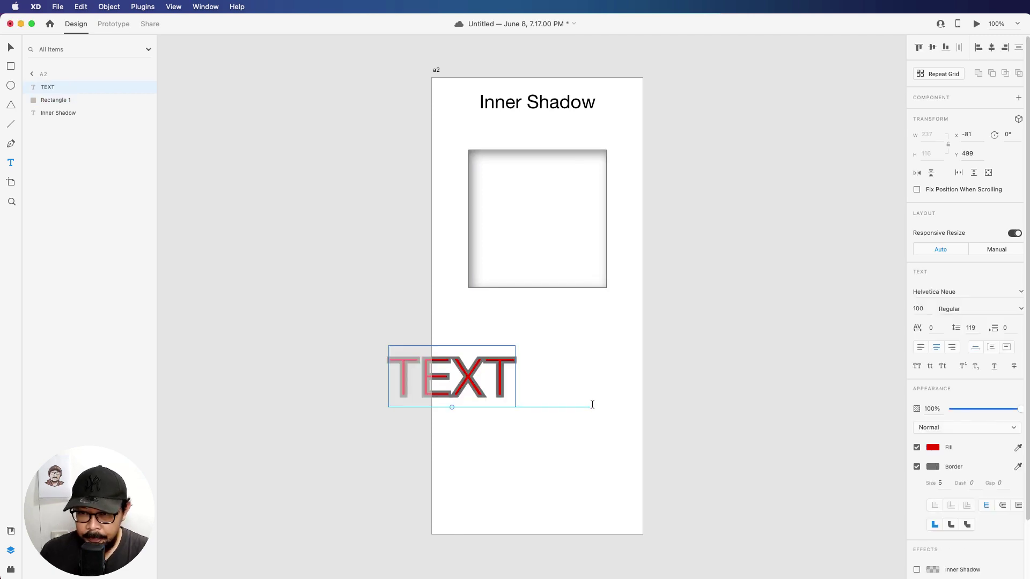
Step: Enlarge the TEXT object to size 142, centre it under the square at X 28, Y 488, and turn off its border
{"action": "key", "text": "v"}
{"action": "left_click_drag", "start_coordinate": [497, 380], "coordinate": [540, 428]}
{"action": "left_click", "coordinate": [917, 467]}
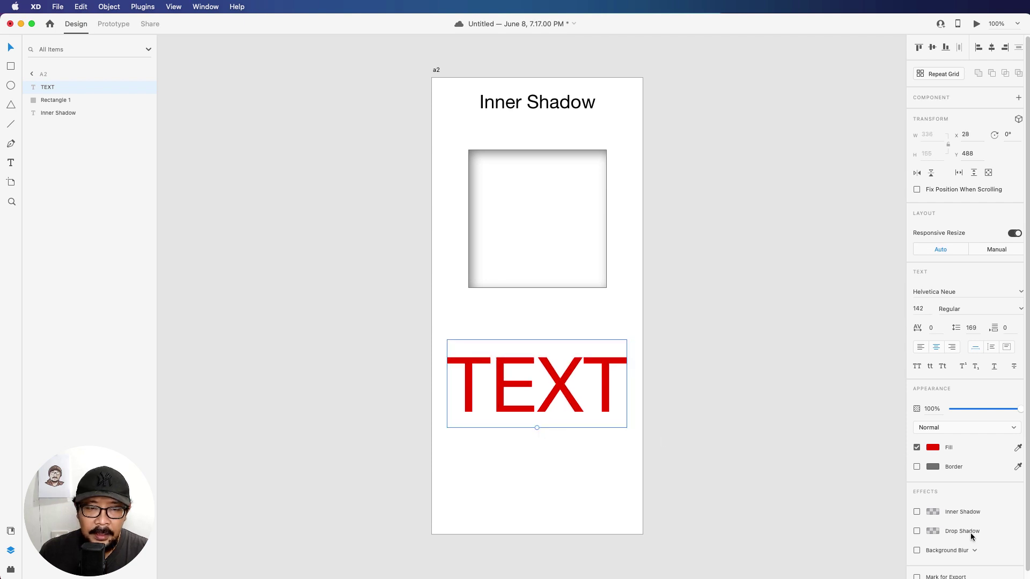
Step: Turn on the inner shadow for the red TEXT object and raise the shadow colour's opacity to 100%
{"action": "scroll", "coordinate": [955, 526], "scroll_direction": "down", "scroll_amount": 1}
{"action": "left_click", "coordinate": [917, 509]}
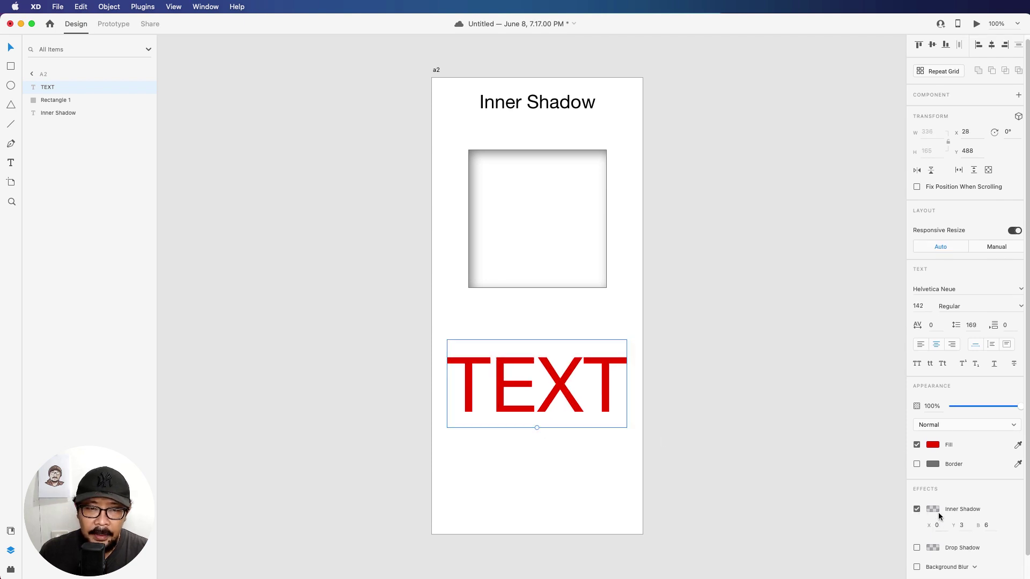
{"action": "left_click", "coordinate": [936, 511]}
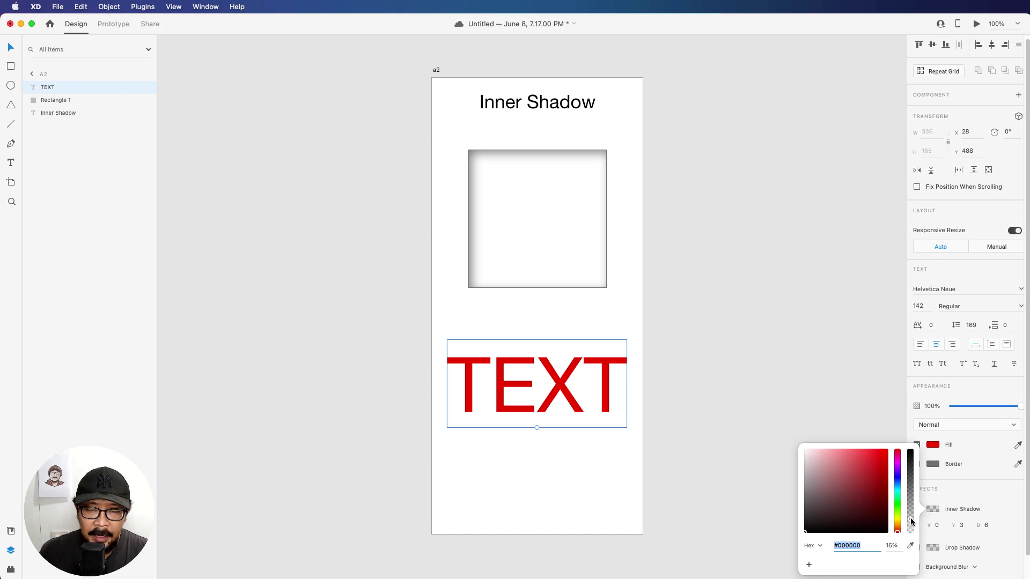
{"action": "left_click_drag", "start_coordinate": [911, 521], "coordinate": [911, 449]}
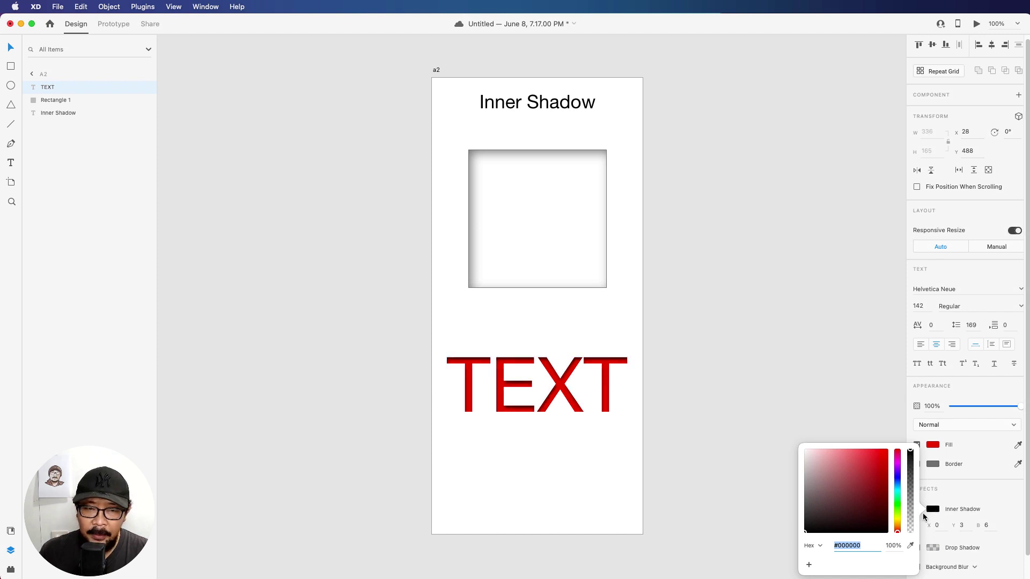
Step: Set the TEXT object's inner shadow X offset to 1 and deselect the text
{"action": "left_click", "coordinate": [937, 526]}
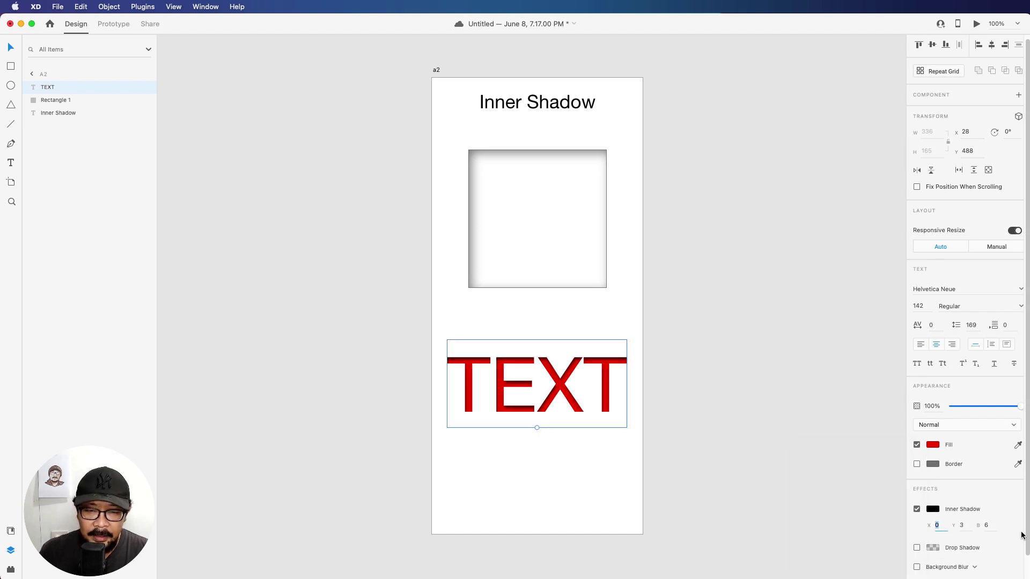
{"action": "type", "text": "1"}
{"action": "key", "text": "Return"}
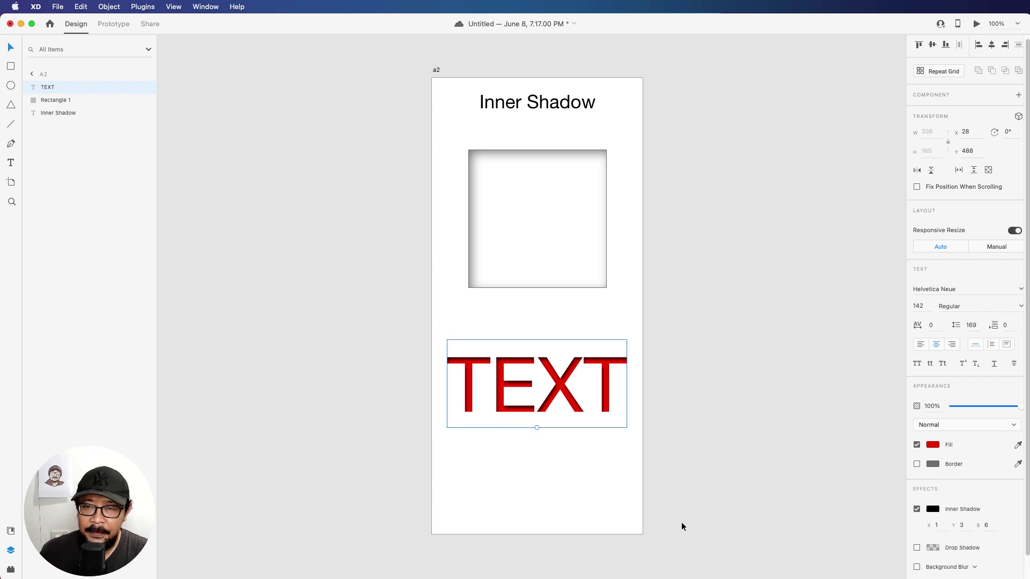
{"action": "left_click", "coordinate": [589, 462]}
Step: Draw a 257 by 257 square below the title on the Angular Gradient artboard
{"action": "scroll", "coordinate": [542, 432], "scroll_direction": "down", "scroll_amount": 1}
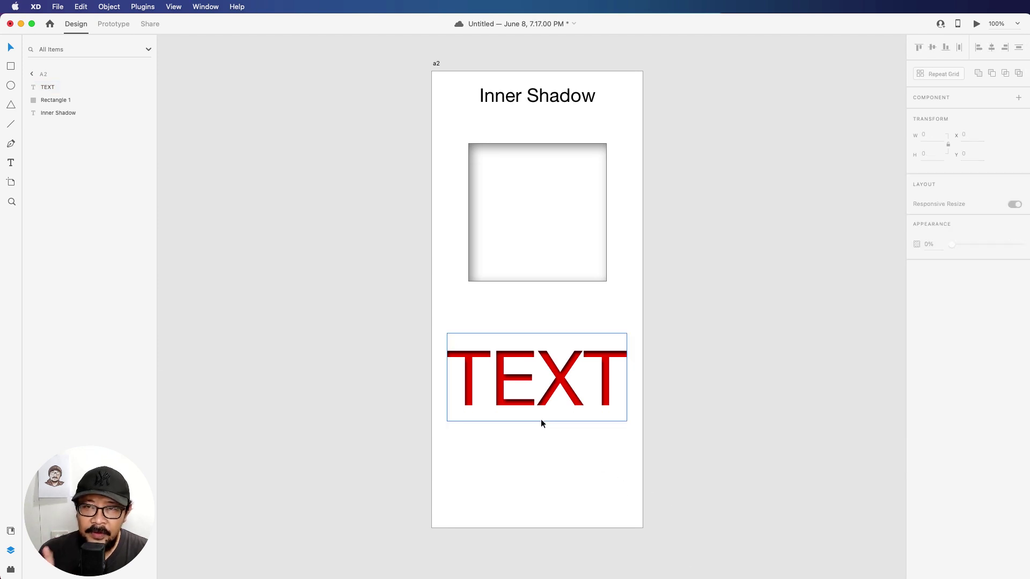
{"action": "scroll", "coordinate": [541, 425], "scroll_direction": "down", "scroll_amount": 10}
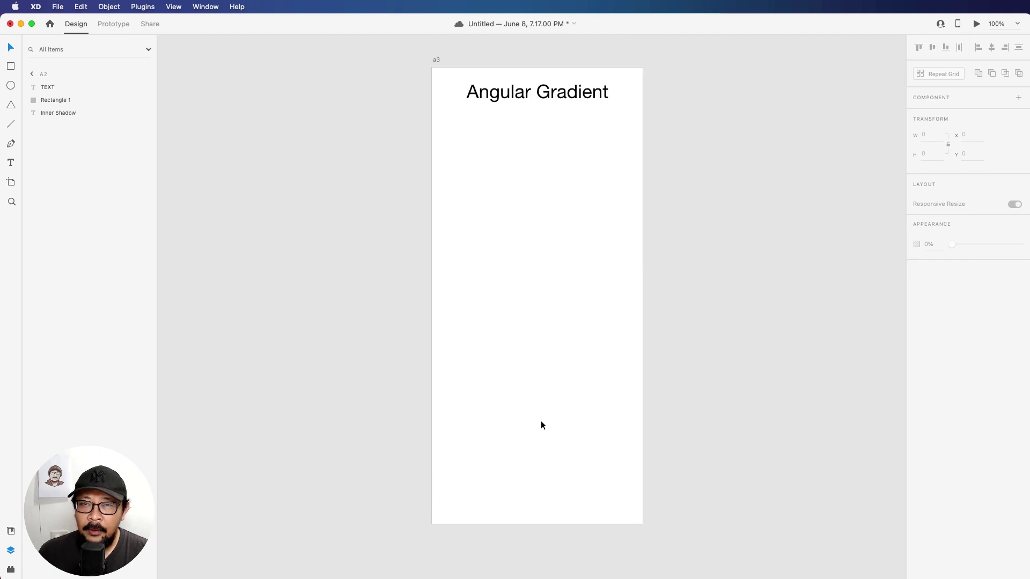
{"action": "left_click", "coordinate": [11, 66]}
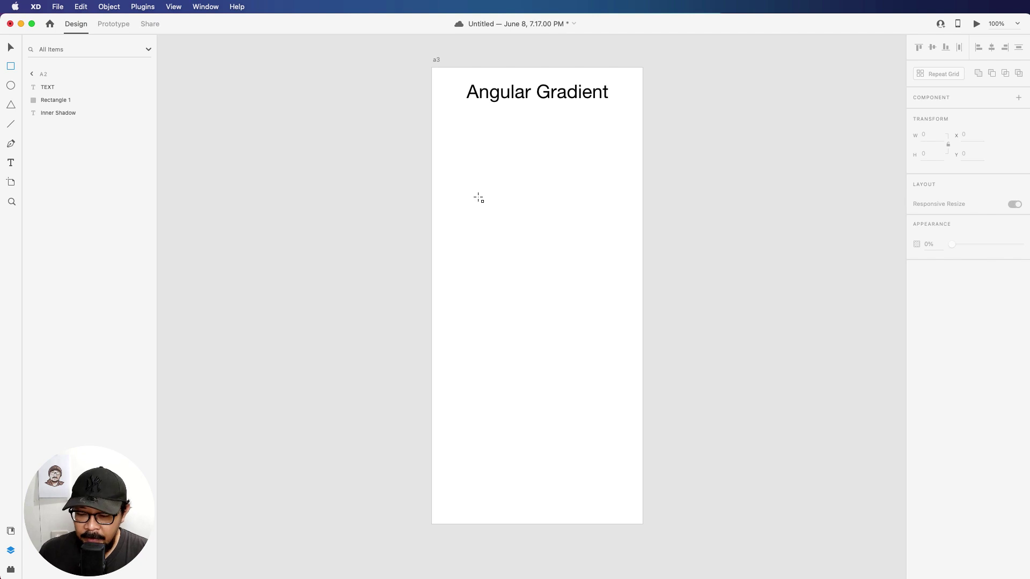
{"action": "mouse_move", "coordinate": [479, 198]}
{"action": "left_mouse_down"}
{"action": "mouse_move", "coordinate": [637, 363]}
{"action": "mouse_move", "coordinate": [616, 352]}
{"action": "left_mouse_up"}
{"action": "key", "text": "v"}
Step: Round the square's corners to radius 27 and centre it on the artboard at X 68, Y 297
{"action": "left_click_drag", "start_coordinate": [561, 285], "coordinate": [549, 283]}
{"action": "left_click_drag", "start_coordinate": [596, 333], "coordinate": [587, 323]}
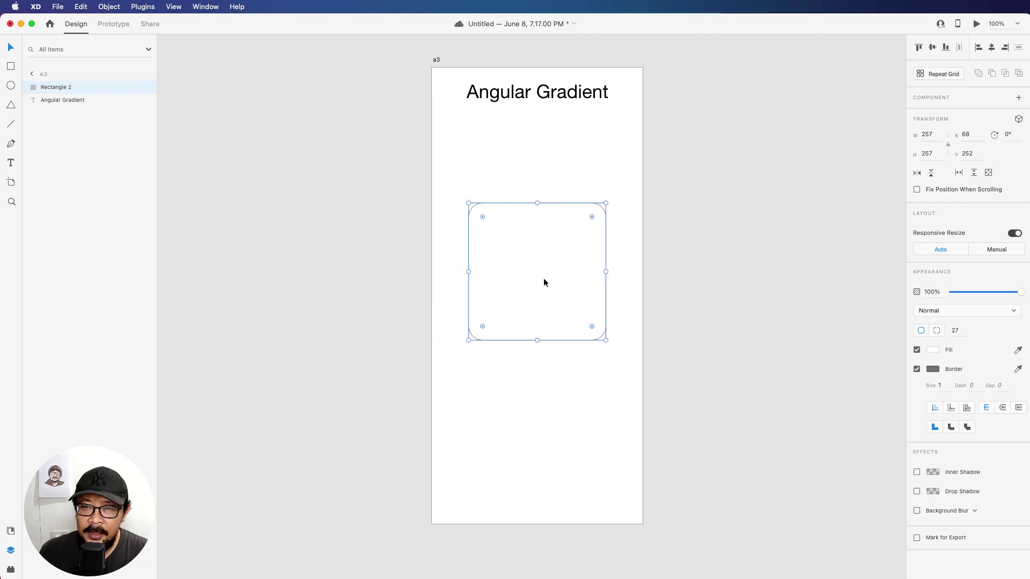
{"action": "left_click_drag", "start_coordinate": [543, 278], "coordinate": [543, 306]}
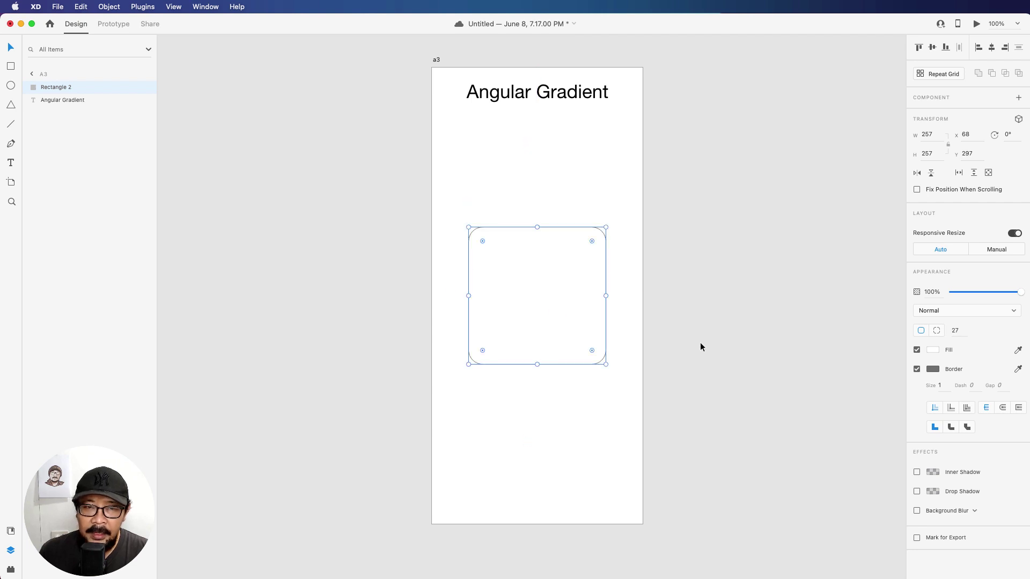
Step: Change the rounded square's fill from a solid colour to Angular Gradient
{"action": "left_click", "coordinate": [933, 349]}
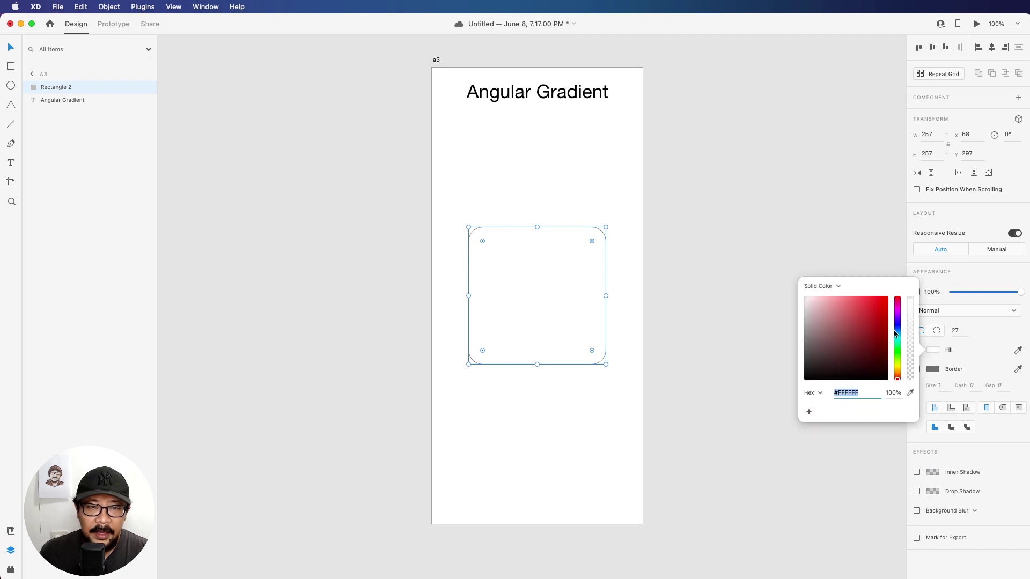
{"action": "left_click", "coordinate": [838, 285]}
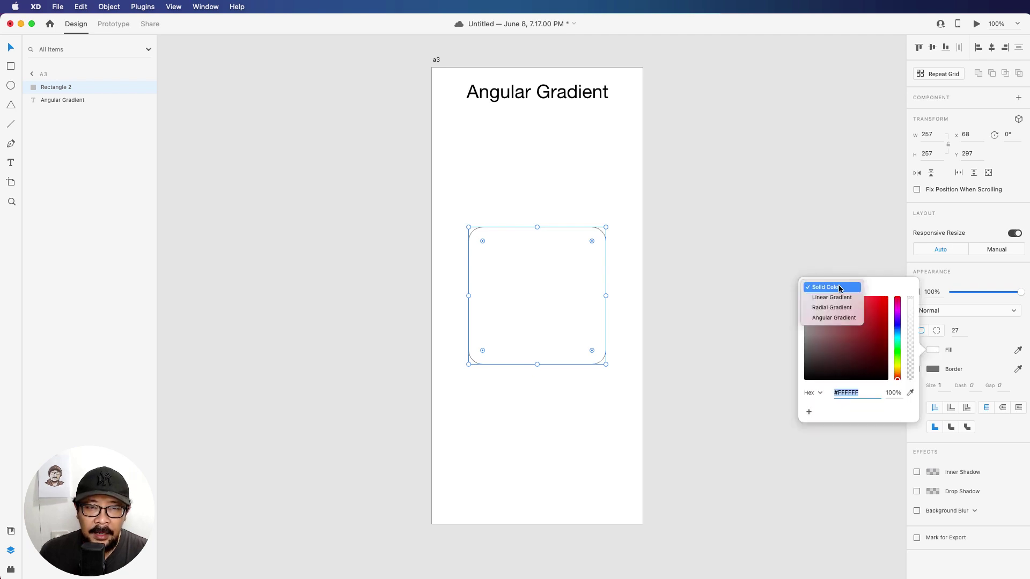
{"action": "left_click", "coordinate": [838, 319]}
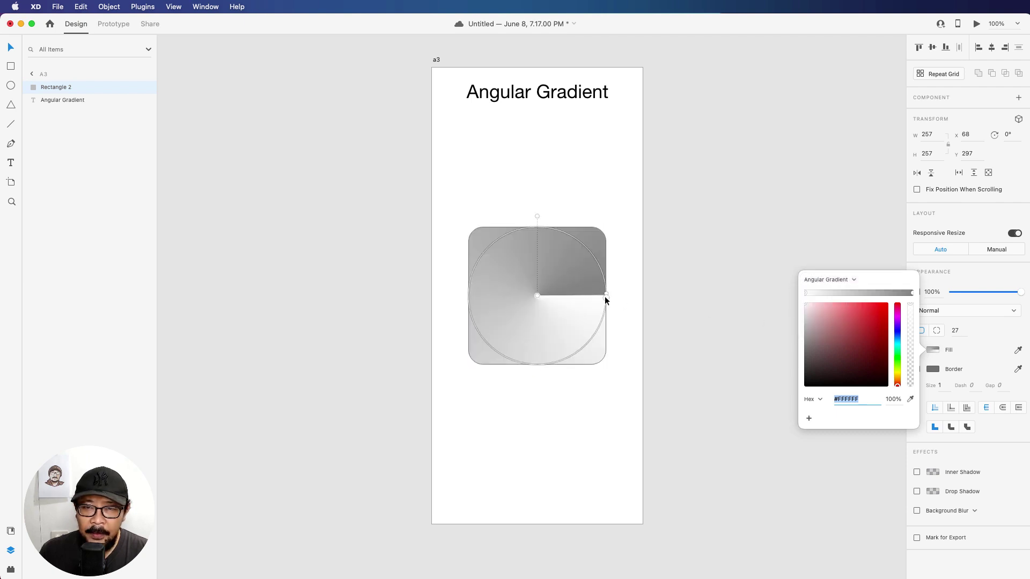
Step: Rotate the angular gradient's start point clockwise around its centre toward the square's lower-left part
{"action": "mouse_move", "coordinate": [605, 296]}
{"action": "left_mouse_down"}
{"action": "mouse_move", "coordinate": [604, 318]}
{"action": "mouse_move", "coordinate": [572, 354]}
{"action": "mouse_move", "coordinate": [509, 357]}
{"action": "mouse_move", "coordinate": [484, 313]}
{"action": "mouse_move", "coordinate": [496, 282]}
{"action": "mouse_move", "coordinate": [482, 318]}
{"action": "mouse_move", "coordinate": [604, 355]}
{"action": "mouse_move", "coordinate": [598, 295]}
{"action": "mouse_move", "coordinate": [597, 327]}
{"action": "mouse_move", "coordinate": [543, 346]}
{"action": "mouse_move", "coordinate": [488, 309]}
{"action": "mouse_move", "coordinate": [596, 340]}
{"action": "mouse_move", "coordinate": [596, 302]}
{"action": "left_mouse_up"}
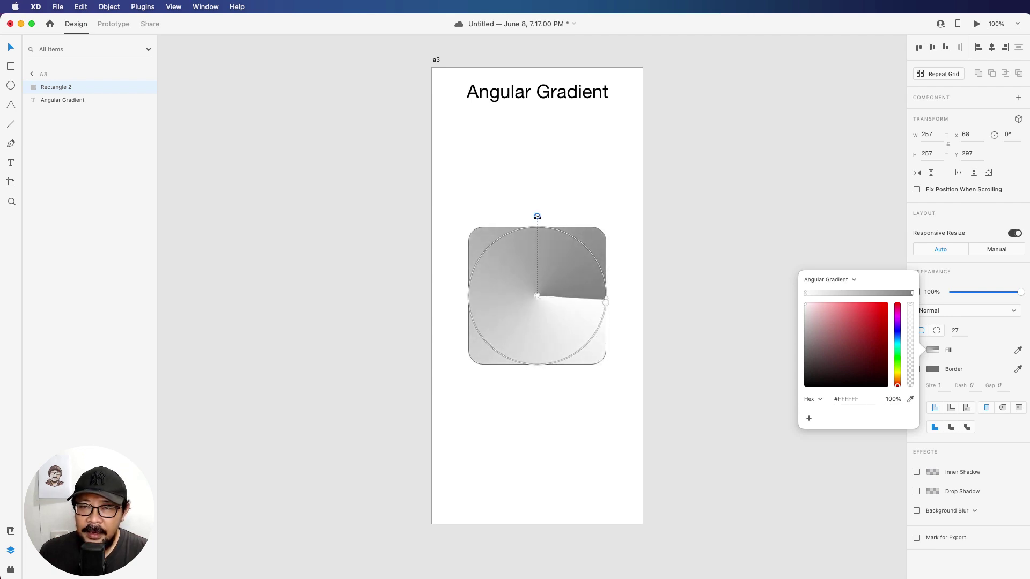
{"action": "mouse_move", "coordinate": [538, 217]}
{"action": "left_mouse_down"}
{"action": "mouse_move", "coordinate": [491, 229]}
{"action": "mouse_move", "coordinate": [448, 281]}
{"action": "mouse_move", "coordinate": [538, 378]}
{"action": "mouse_move", "coordinate": [619, 255]}
{"action": "mouse_move", "coordinate": [510, 210]}
{"action": "mouse_move", "coordinate": [537, 217]}
{"action": "left_mouse_up"}
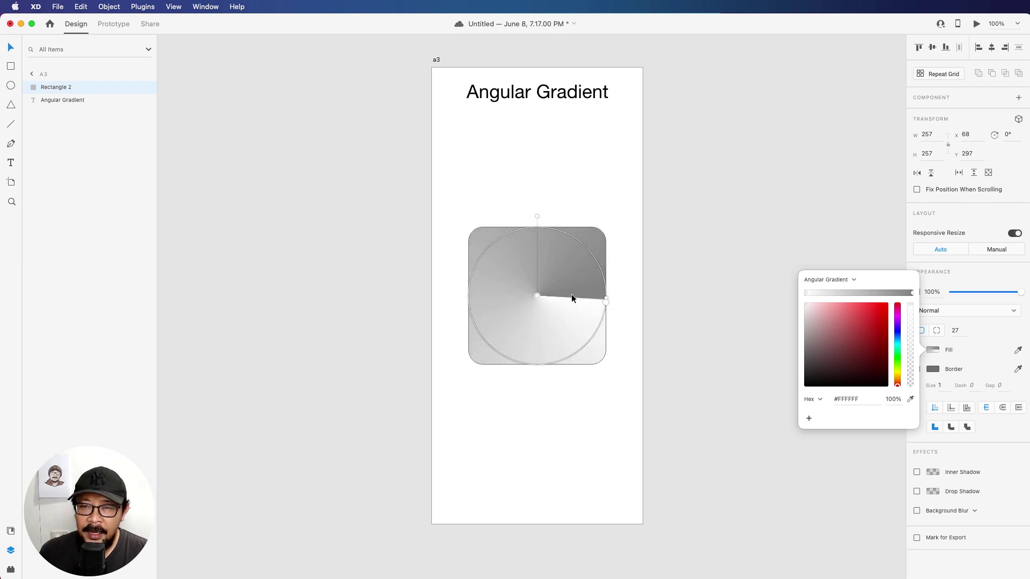
{"action": "left_click_drag", "start_coordinate": [607, 302], "coordinate": [497, 367]}
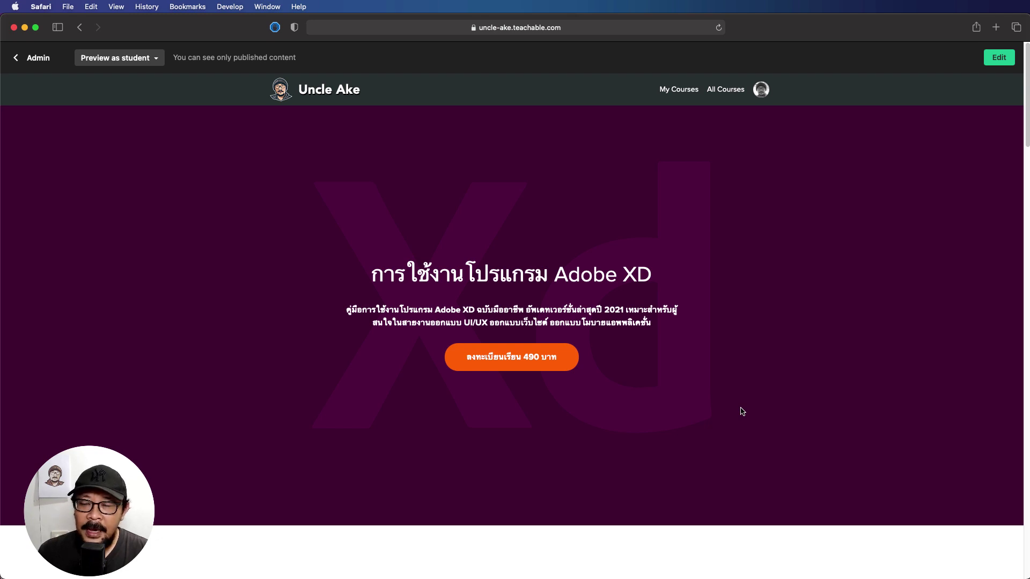
Step: Look through the Adobe XD course page in Safari, expanding the full lesson list and returning to the intro video
{"action": "scroll", "coordinate": [742, 412], "scroll_direction": "down", "scroll_amount": 15}
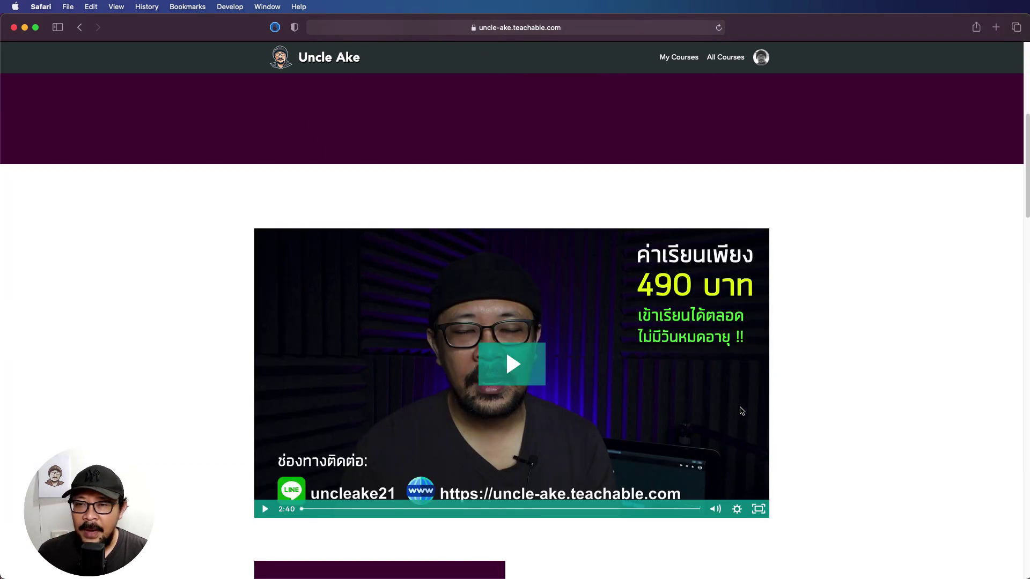
{"action": "scroll", "coordinate": [742, 412], "scroll_direction": "down", "scroll_amount": 8}
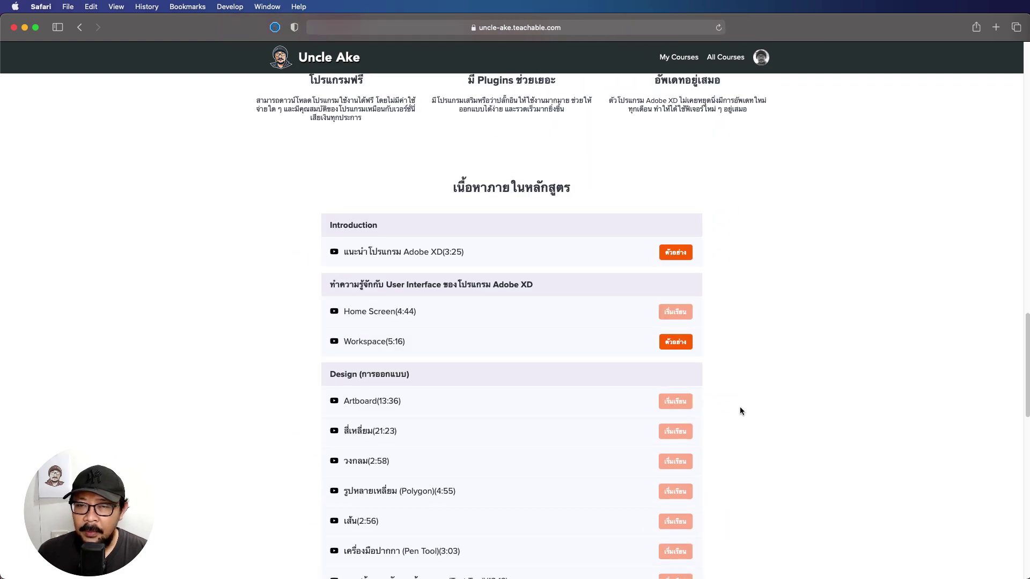
{"action": "scroll", "coordinate": [742, 412], "scroll_direction": "down", "scroll_amount": 3}
{"action": "scroll", "coordinate": [738, 406], "scroll_direction": "down", "scroll_amount": 5}
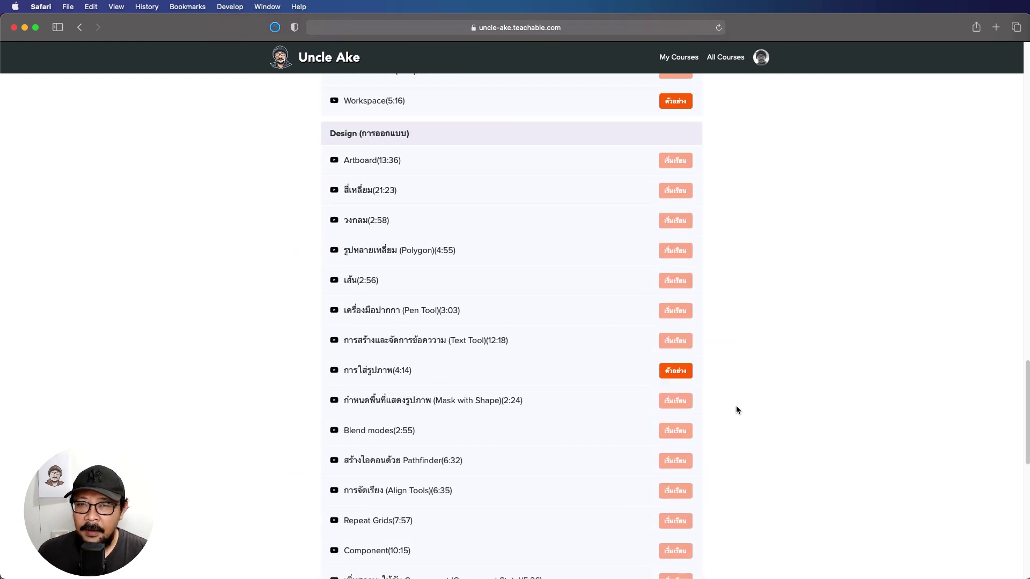
{"action": "scroll", "coordinate": [736, 410], "scroll_direction": "down", "scroll_amount": 10}
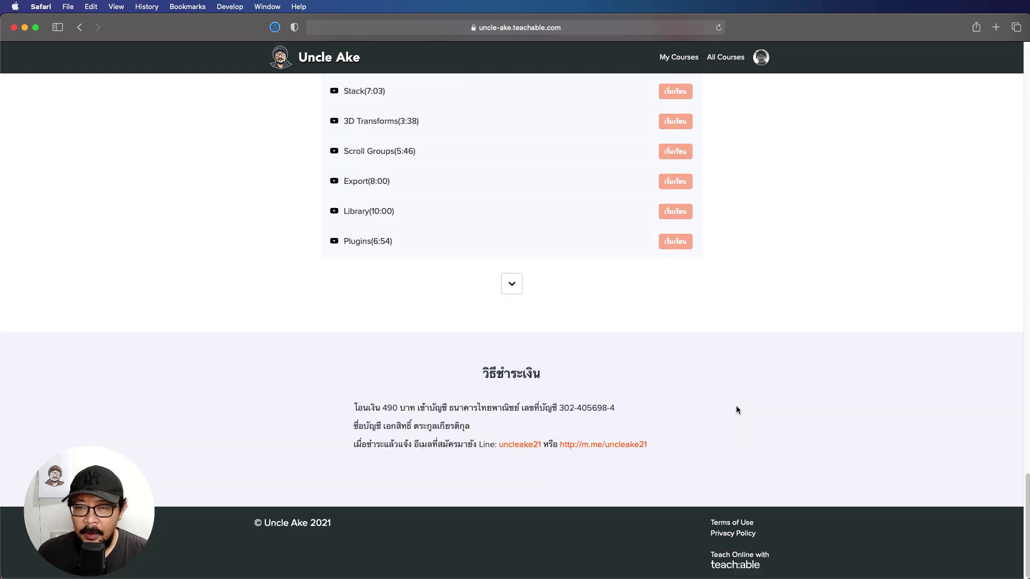
{"action": "left_click", "coordinate": [519, 285]}
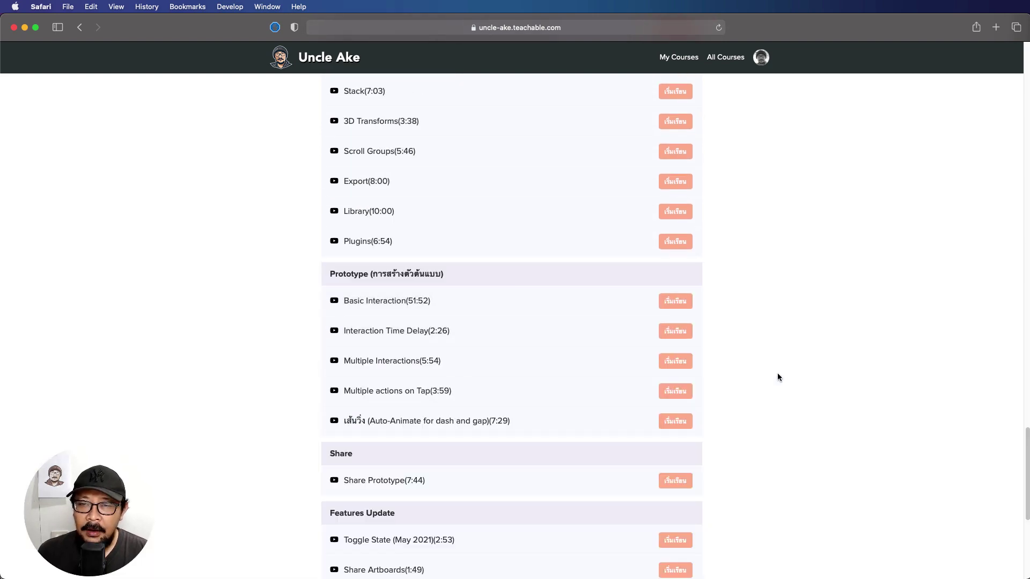
{"action": "scroll", "coordinate": [778, 376], "scroll_direction": "up", "scroll_amount": 15}
{"action": "scroll", "coordinate": [779, 377], "scroll_direction": "up", "scroll_amount": 15}
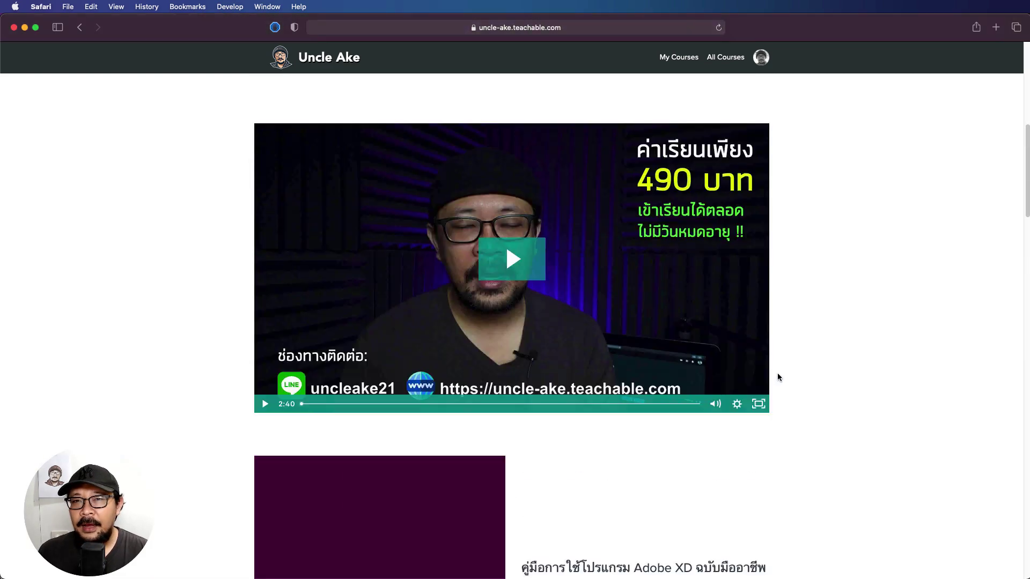